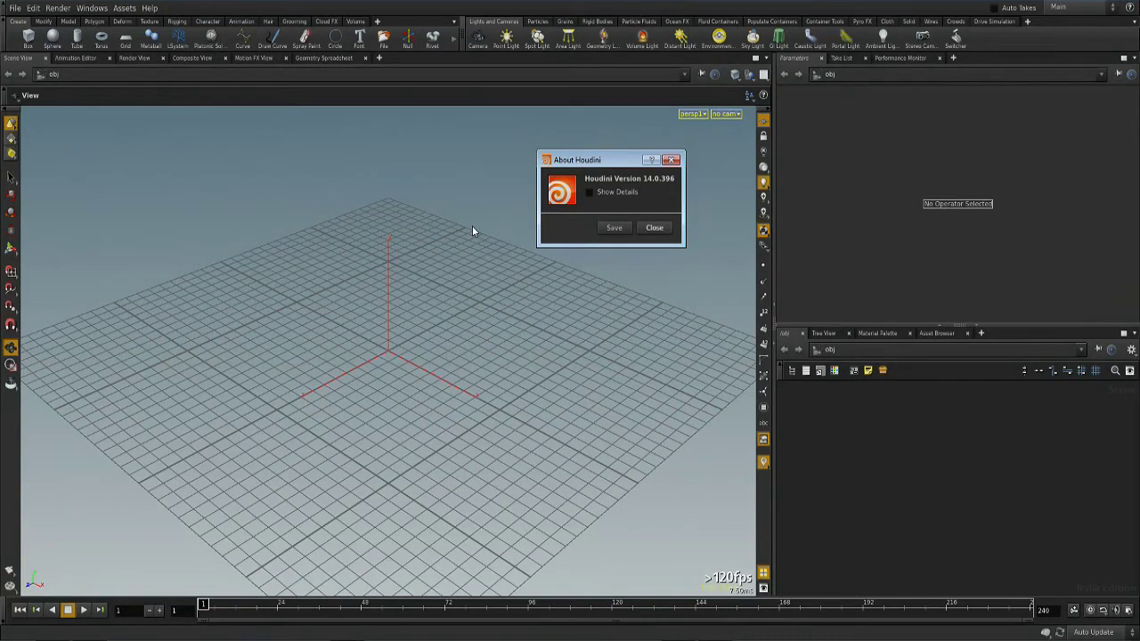
Step: Close the About Houdini window and bring the web browser back to the front
key("alt+Tab")
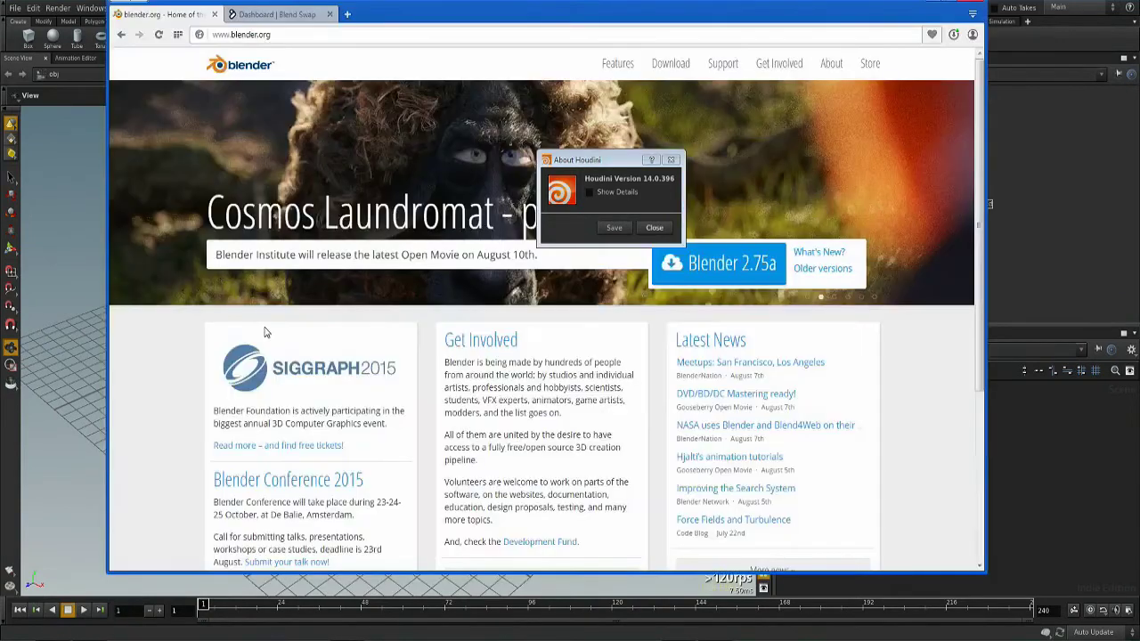
left_click(654, 228)
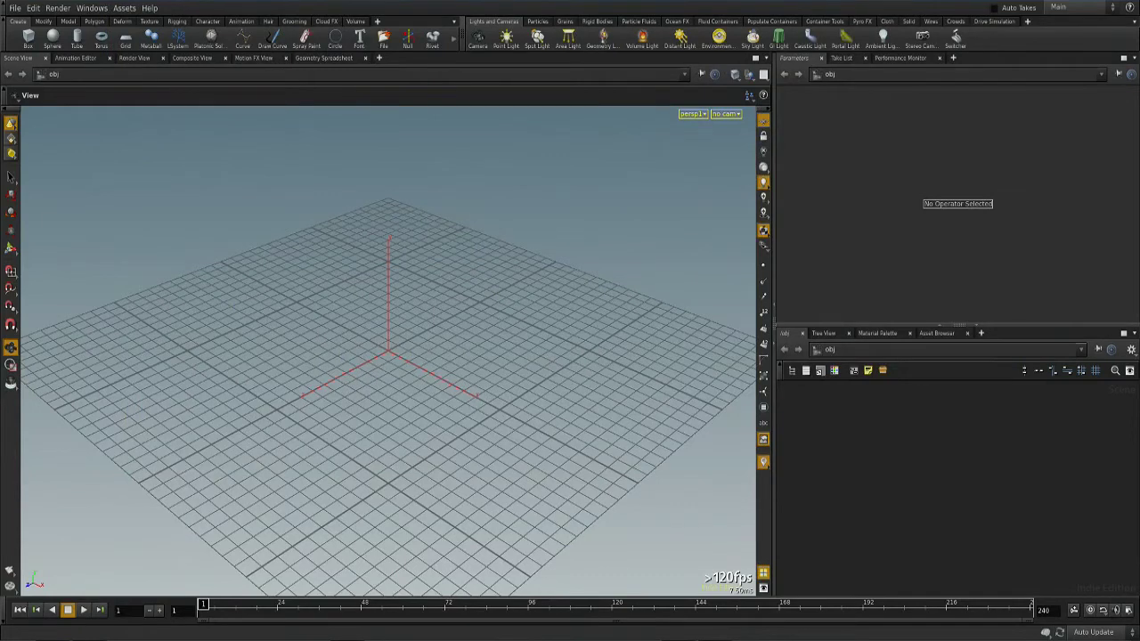
key("alt+Tab")
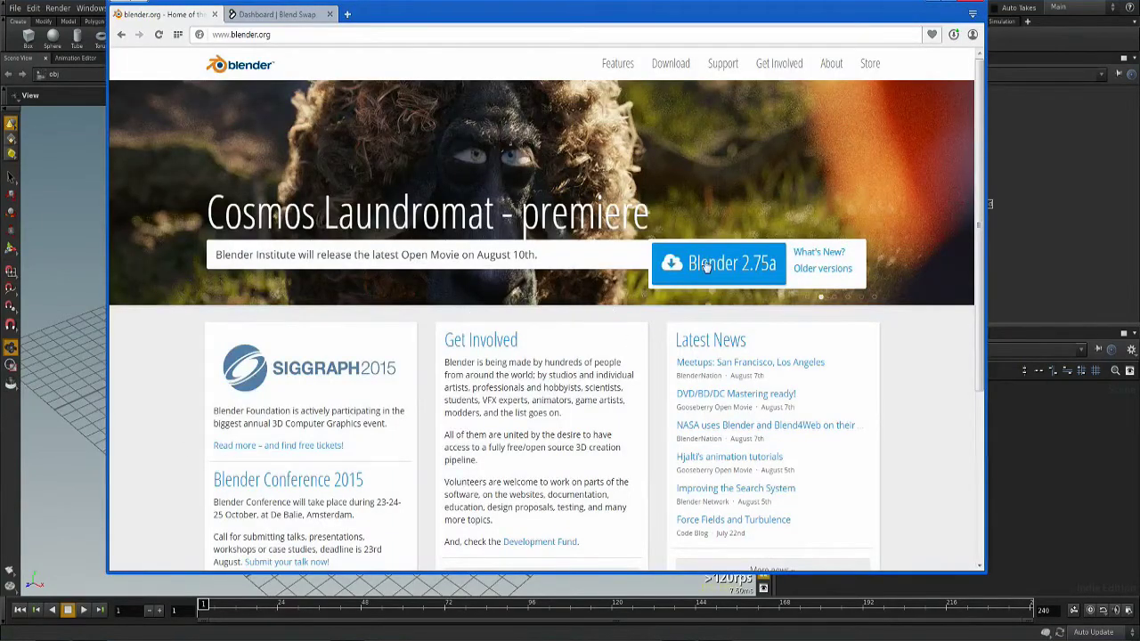
Step: View the Blender 2.75a download page's platform list, then go to the Blend Swap dashboard
left_click(664, 71)
scroll(174, 285, "down", 1)
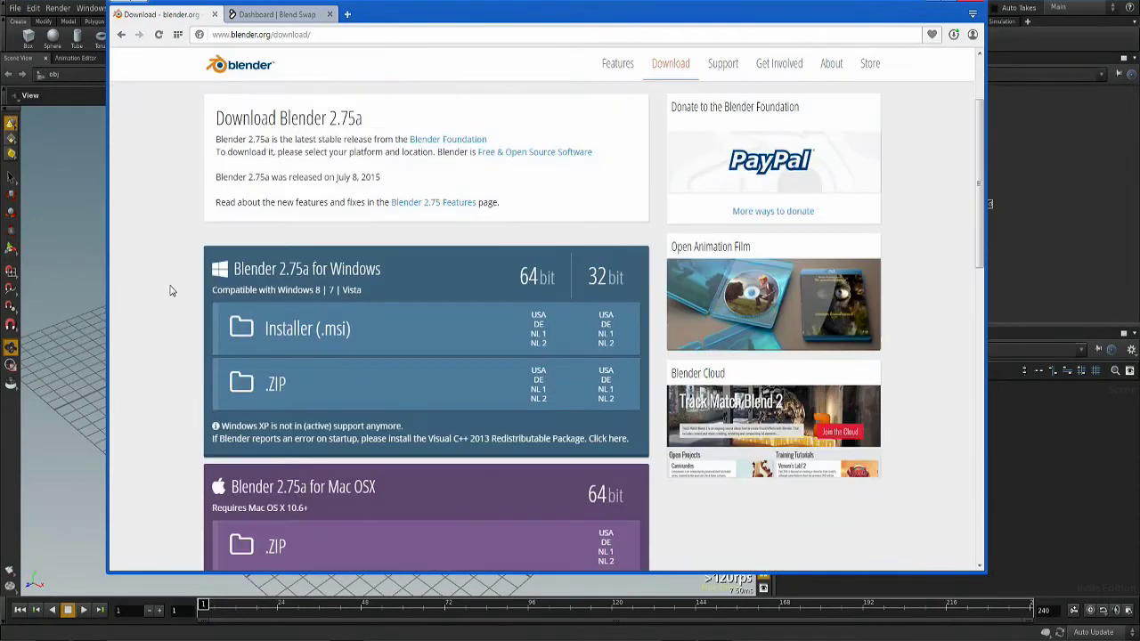
scroll(172, 291, "down", 2)
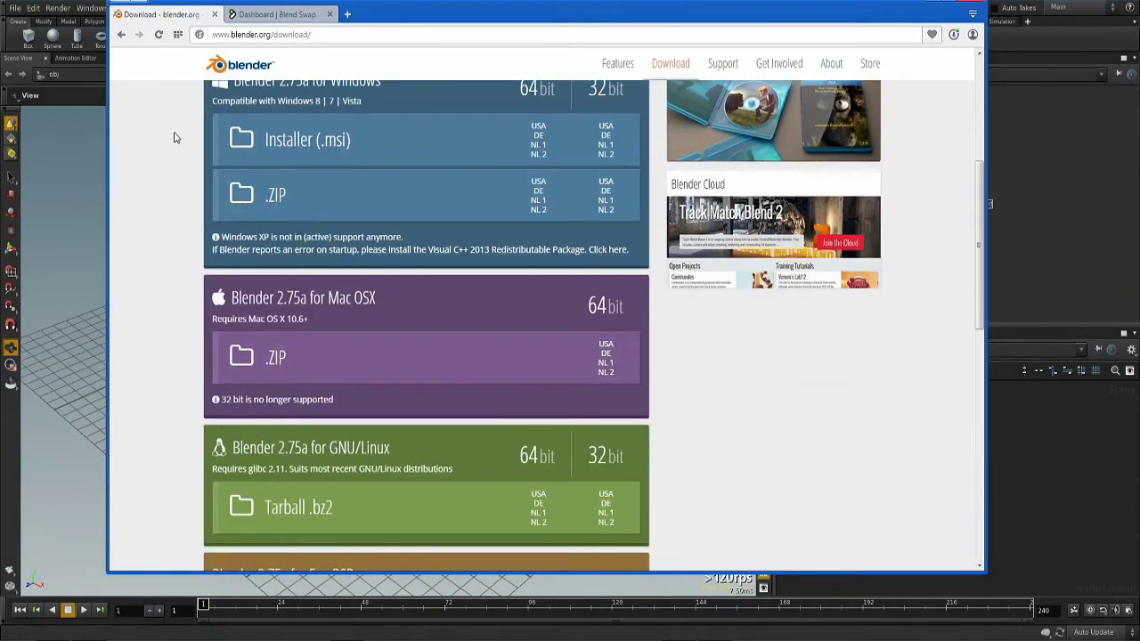
left_click(276, 14)
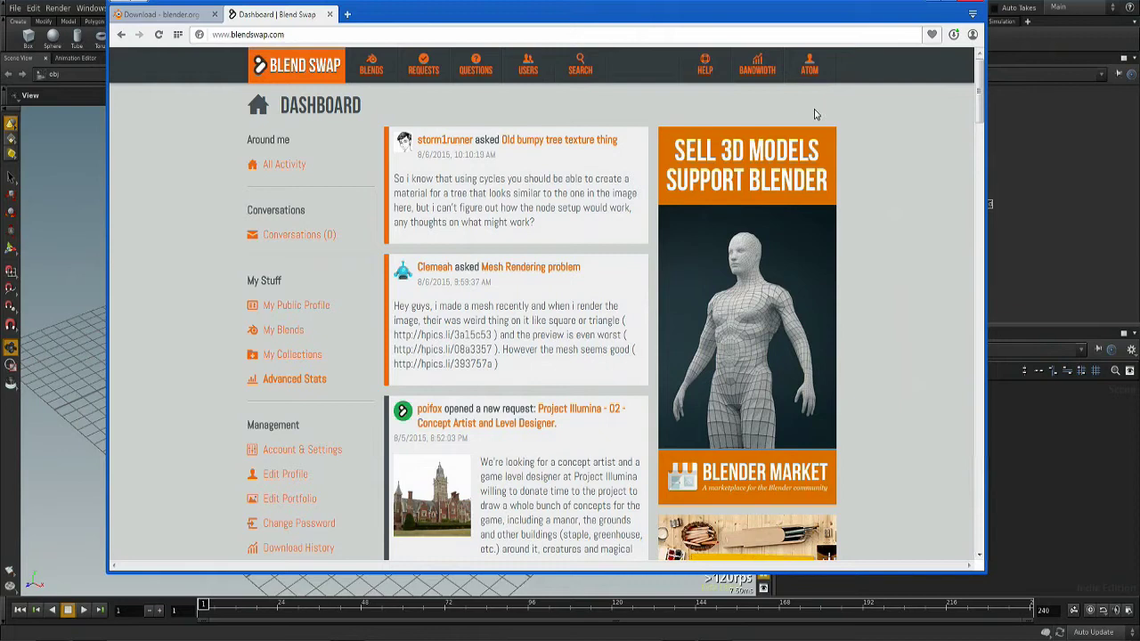
Step: Search Blend Swap for blends matching 'dug'
mouse_move(808, 78)
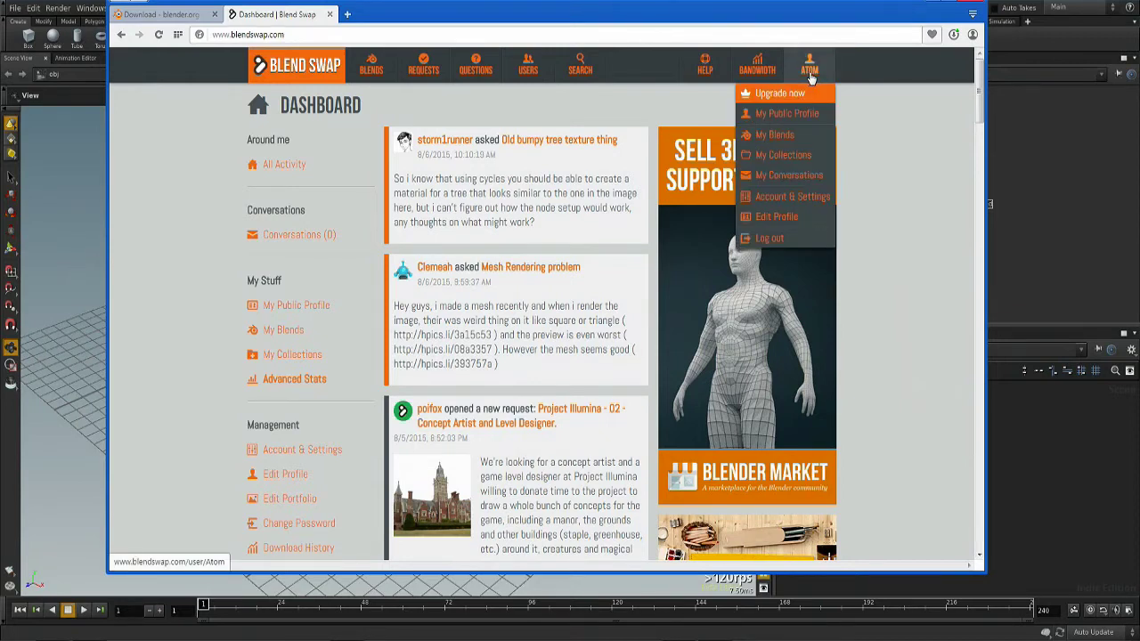
left_click(577, 76)
left_click(347, 148)
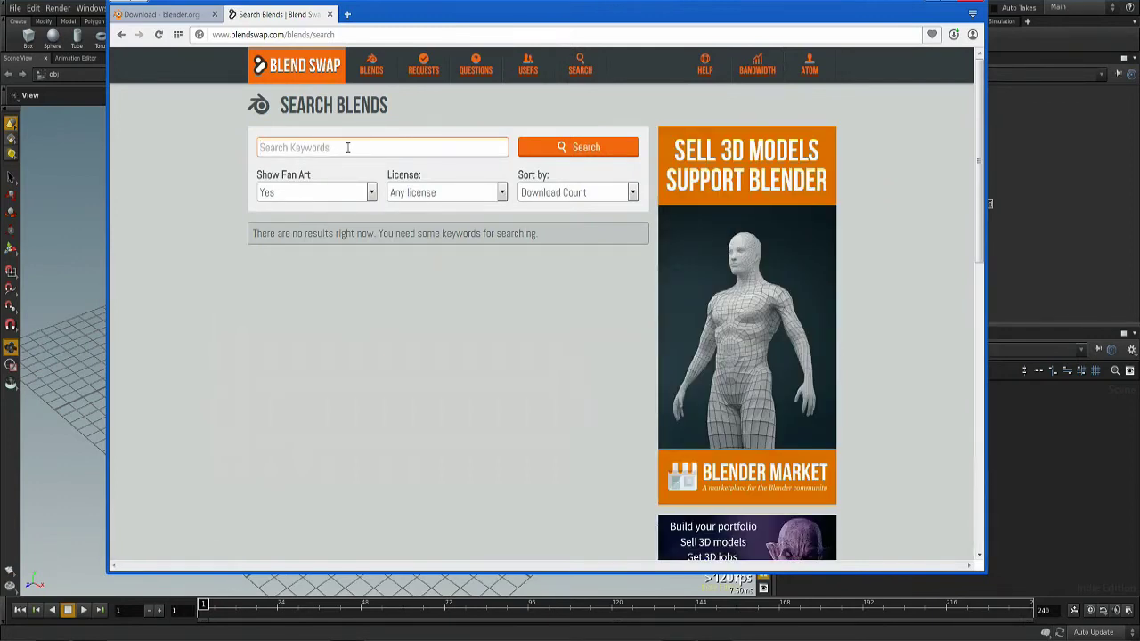
type("dug")
key("Return")
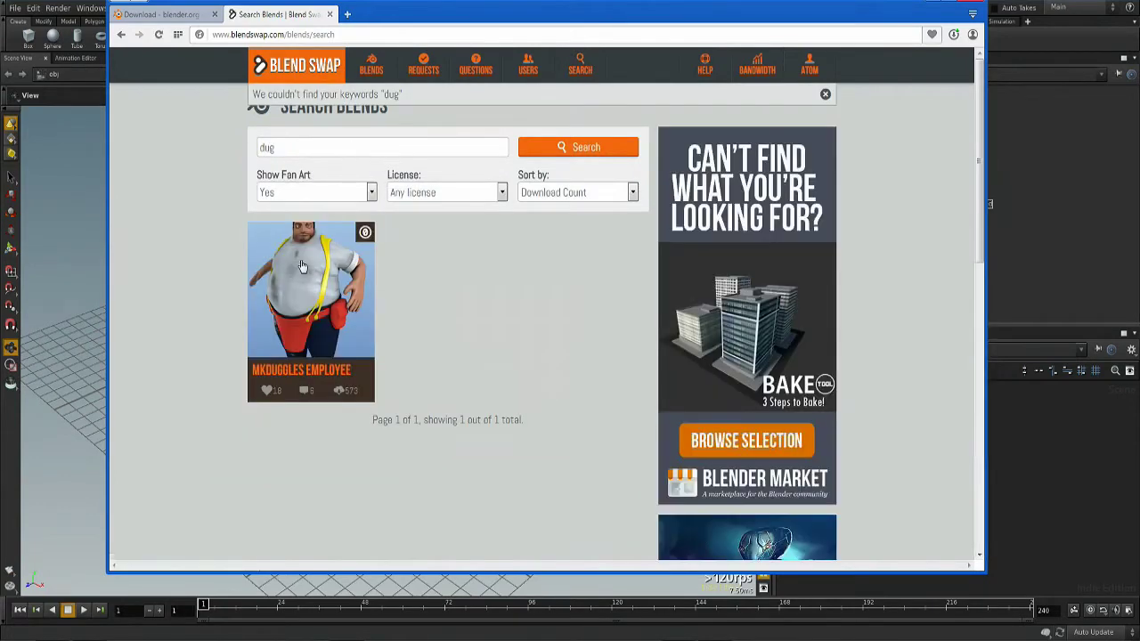
Step: Open the MKDUGGLES EMPLOYEE blend page, start the 13 MB download and dismiss the license prompt
left_click(274, 377)
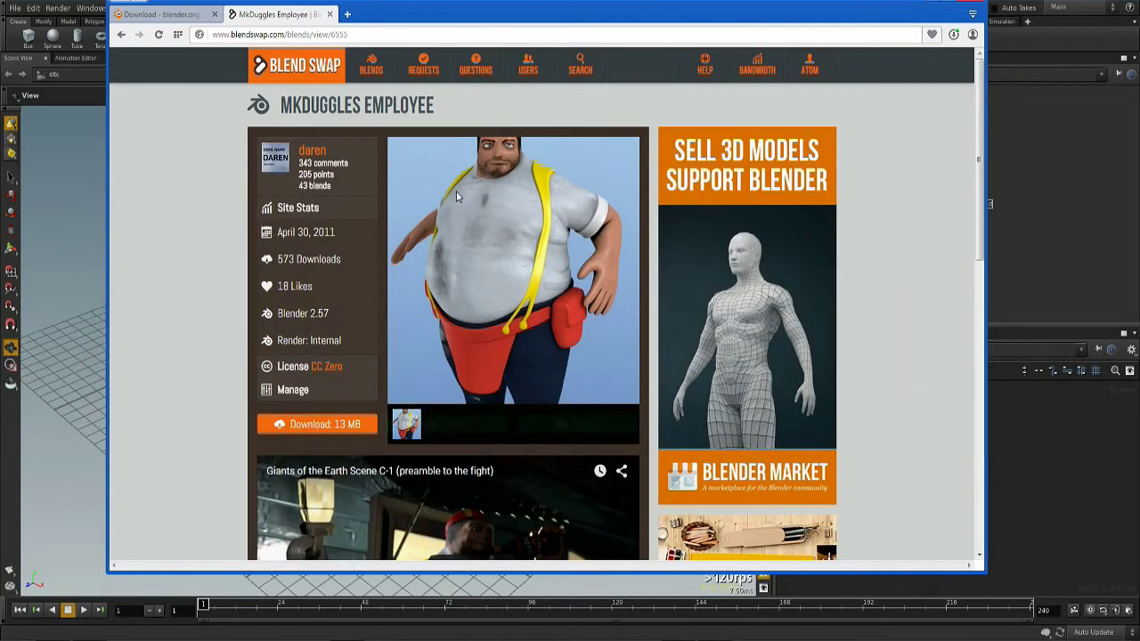
scroll(275, 448, "down", 1)
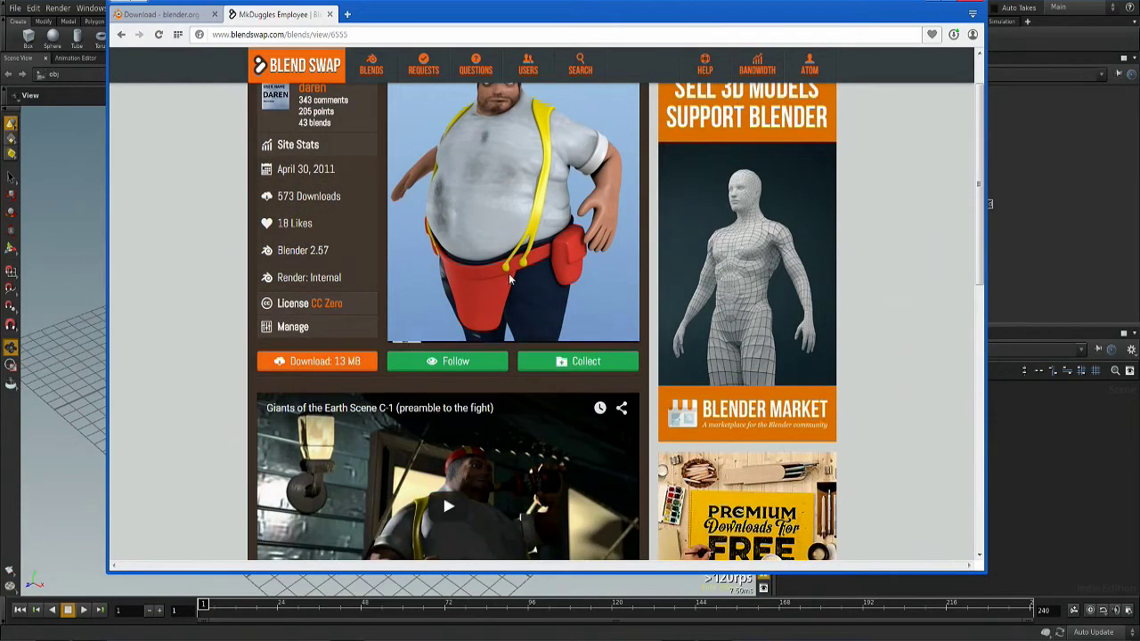
scroll(502, 247, "up", 1)
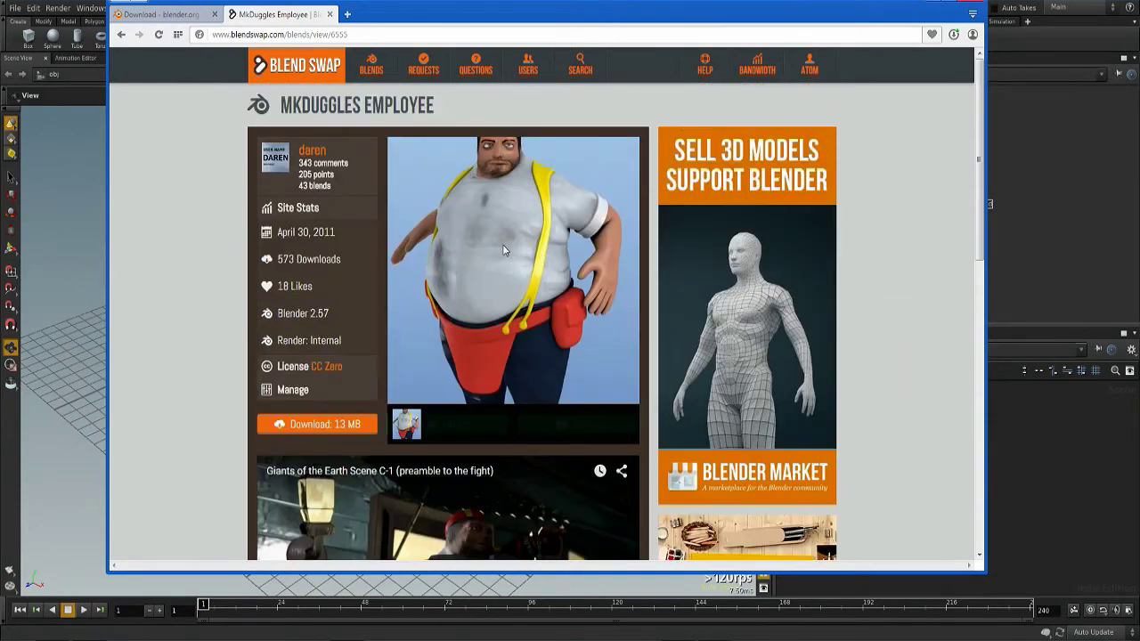
left_click(308, 424)
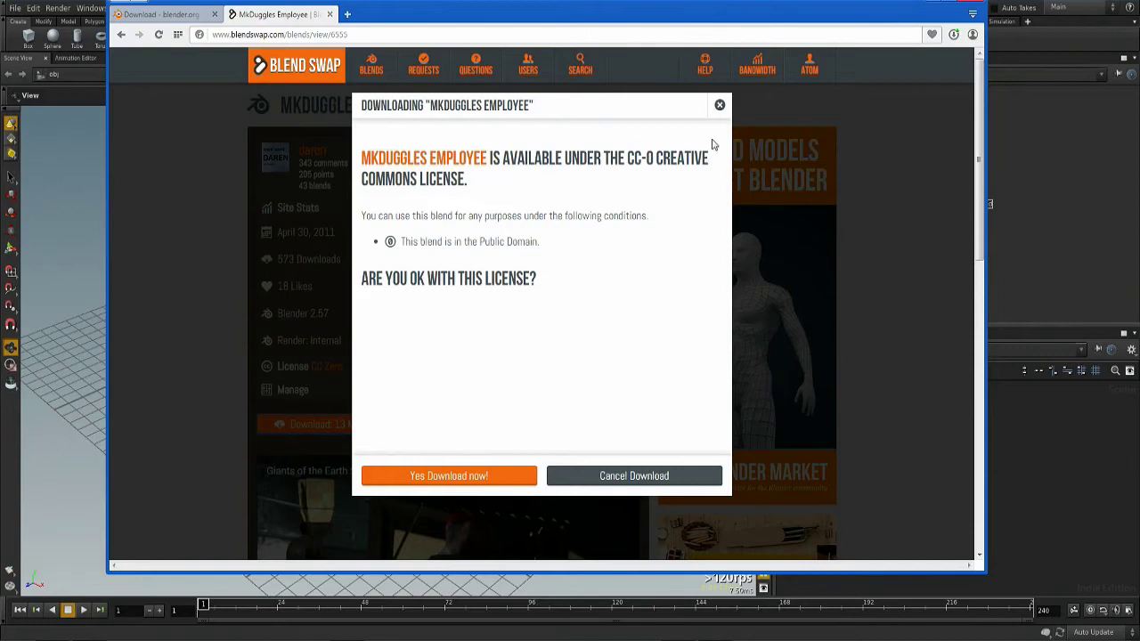
left_click(720, 105)
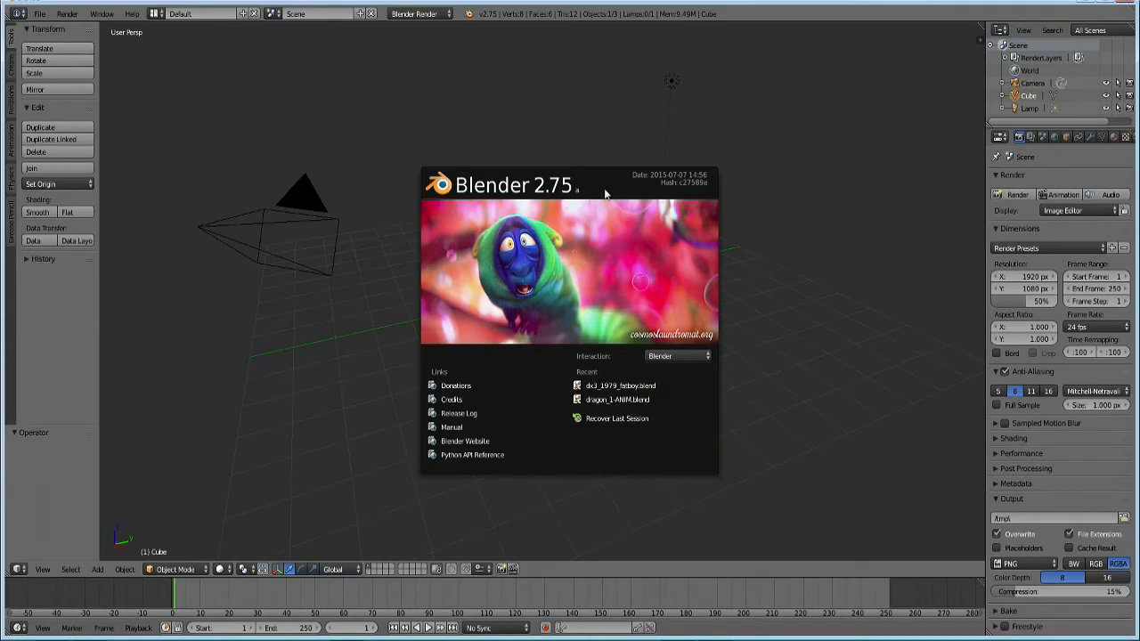
Step: Open dx3_1979_fatboy.blend from the cc0_MkDuggles_Employee folder with Load UI turned off
left_click(538, 117)
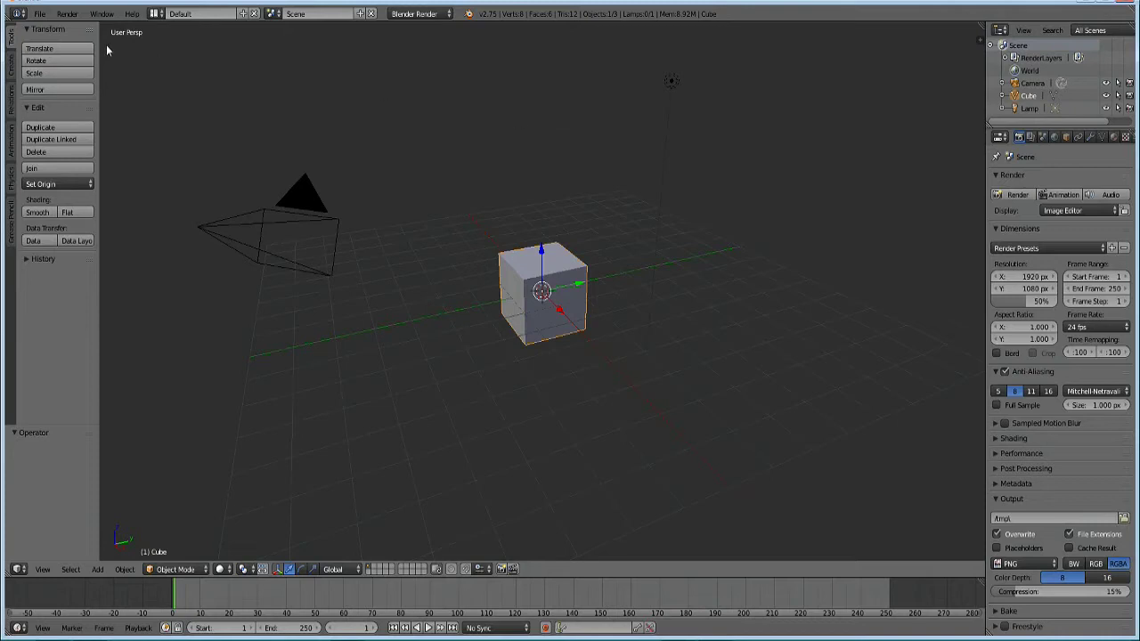
left_click(39, 14)
left_click(52, 41)
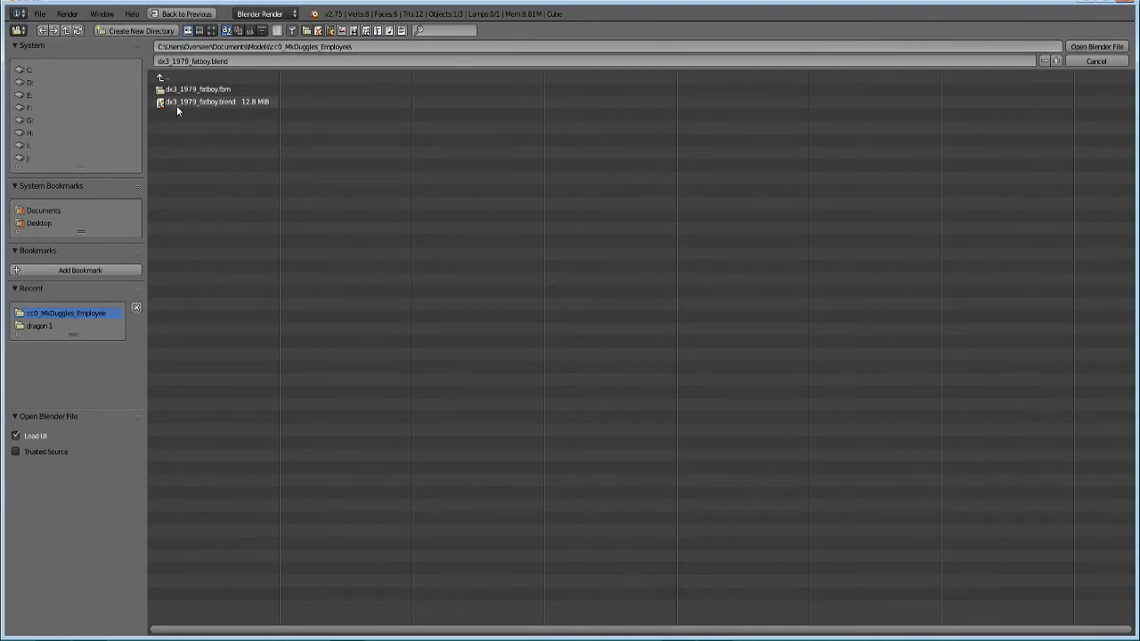
left_click(15, 436)
left_click(1086, 50)
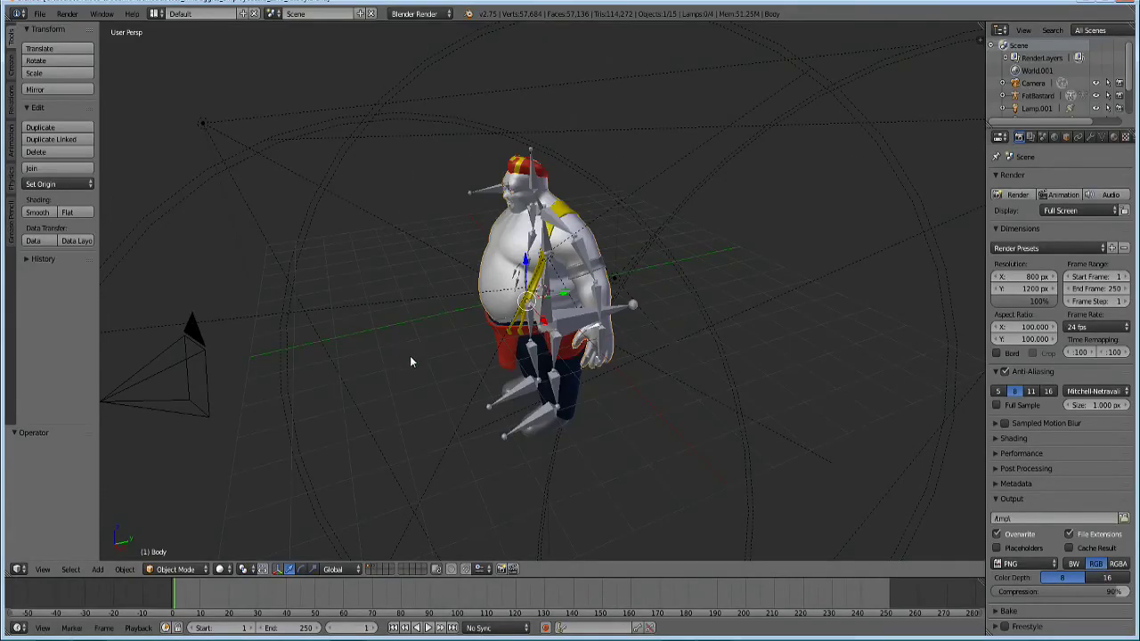
Step: Change the animation end frame from 250 to 60 and display only the character's layer
middle_click_drag(411, 362, 435, 334)
scroll(436, 334, "up", 2)
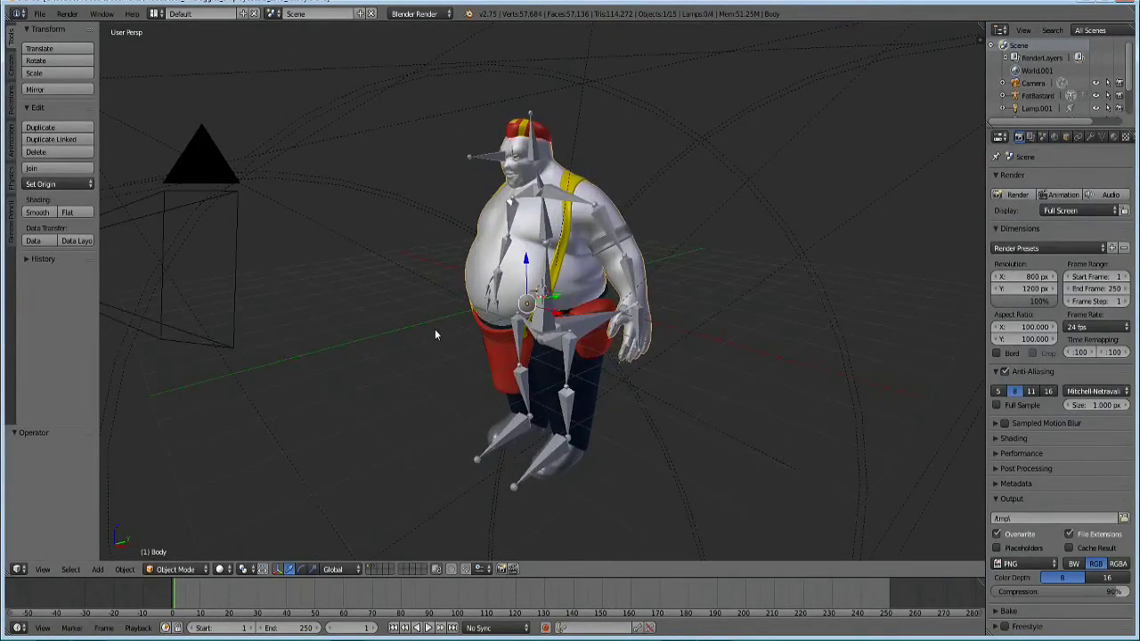
scroll(434, 331, "up", 1)
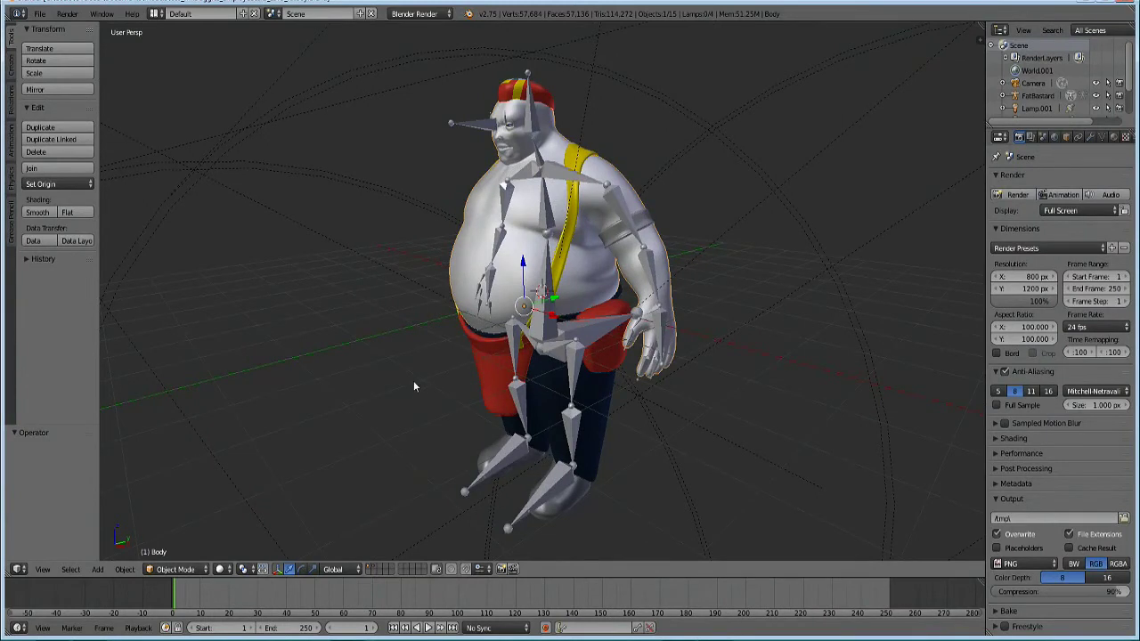
left_click(303, 629)
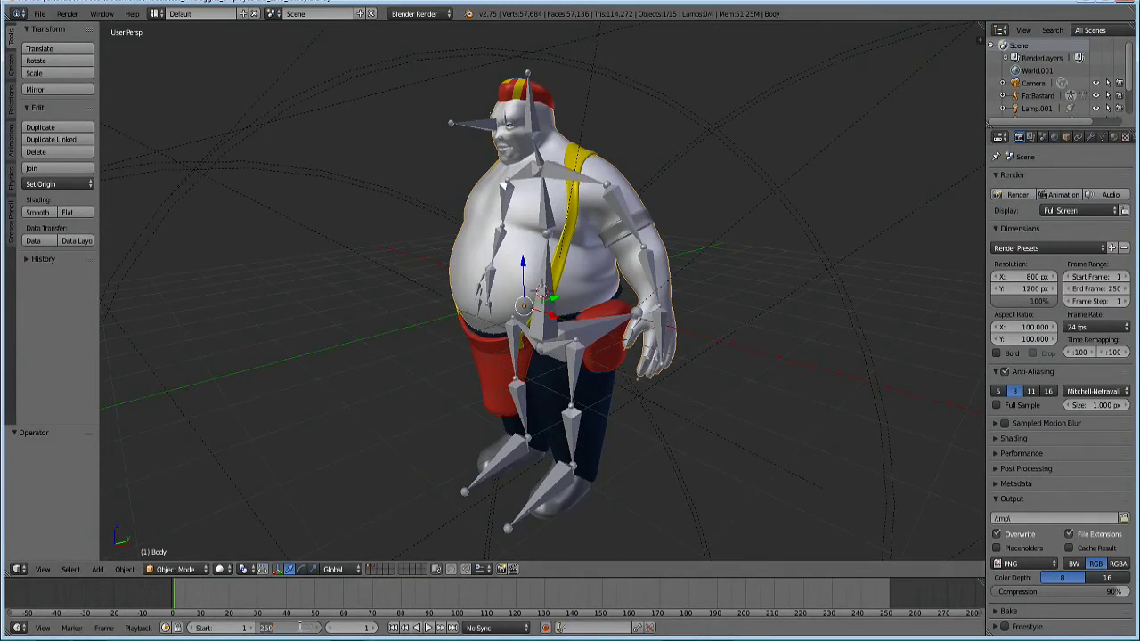
type("60")
key("Return")
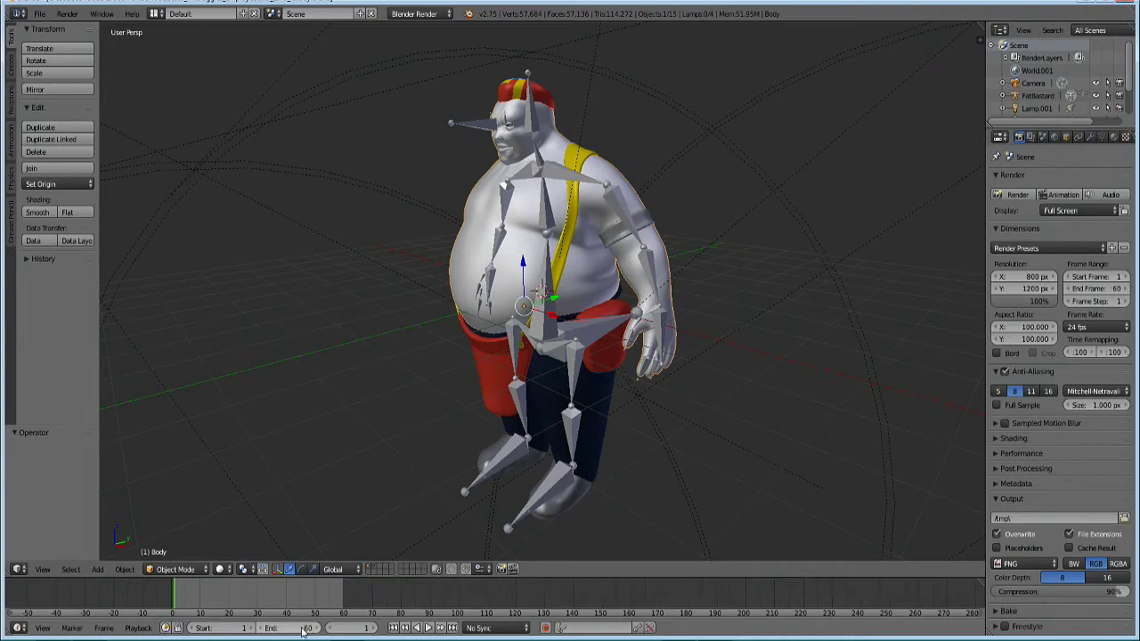
left_click(373, 568)
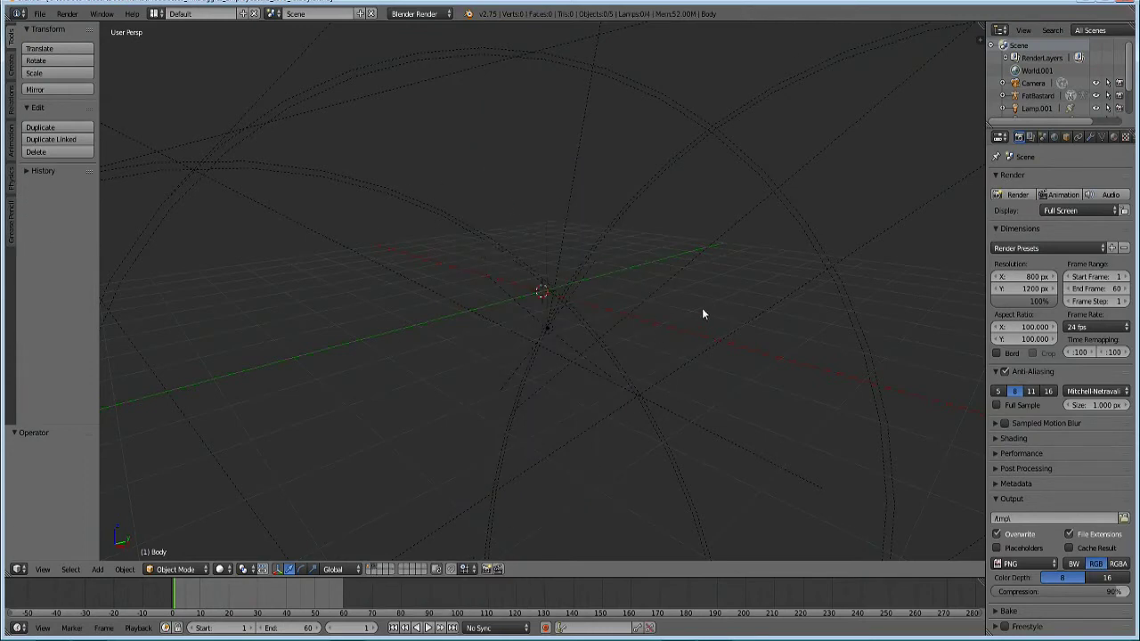
left_click(371, 567)
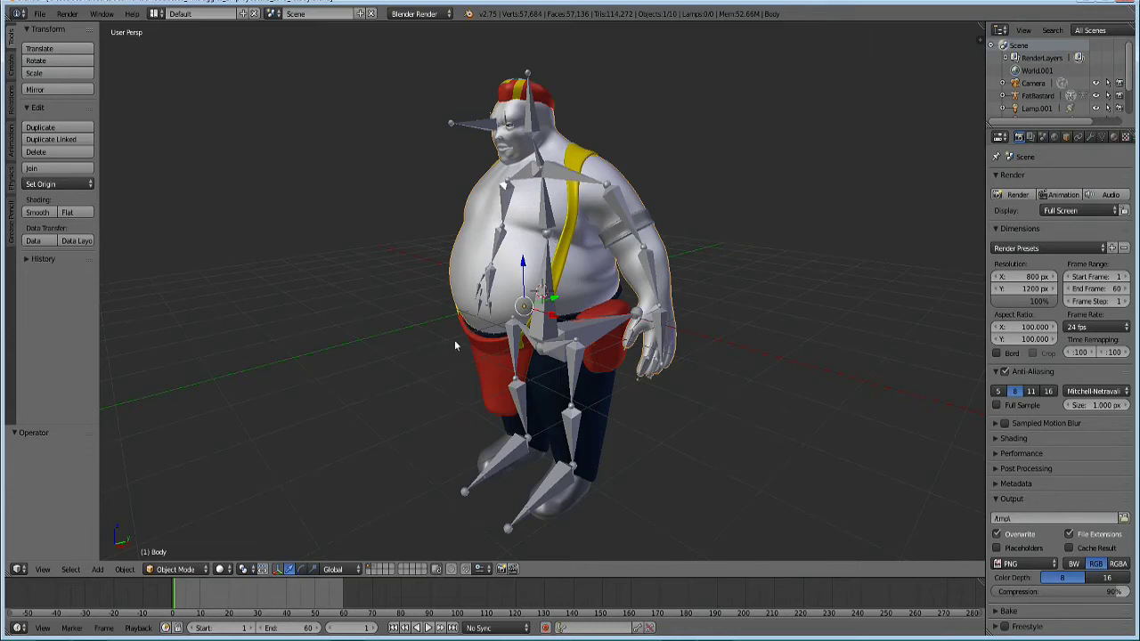
Step: Select the FatBastard armature in the Outliner and put it into Pose Mode
left_click(1038, 96)
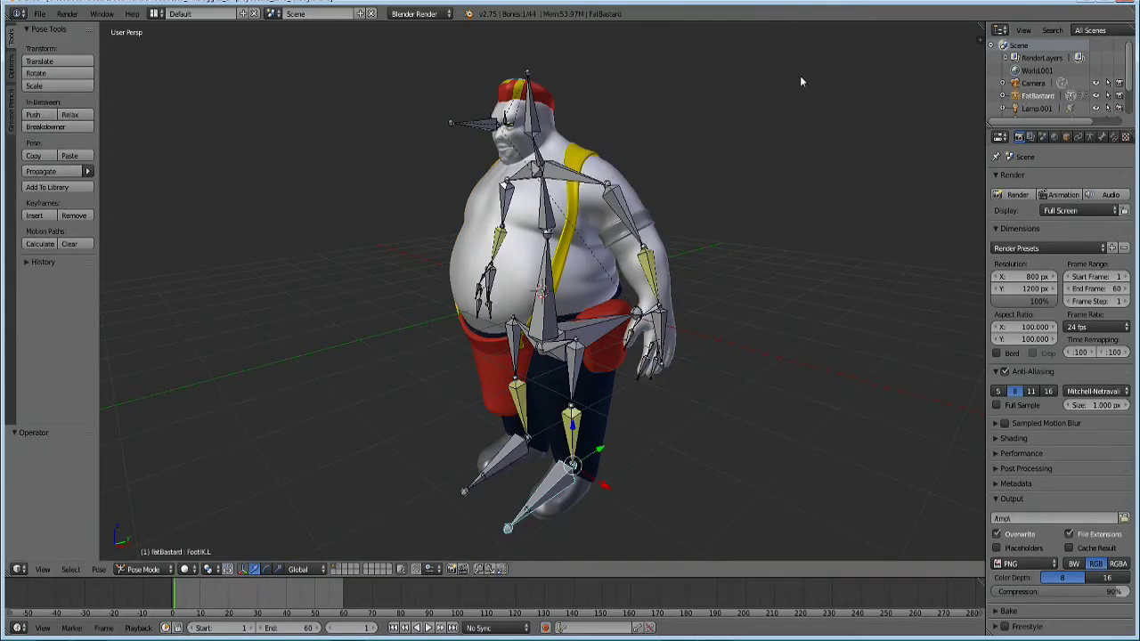
left_click(171, 572)
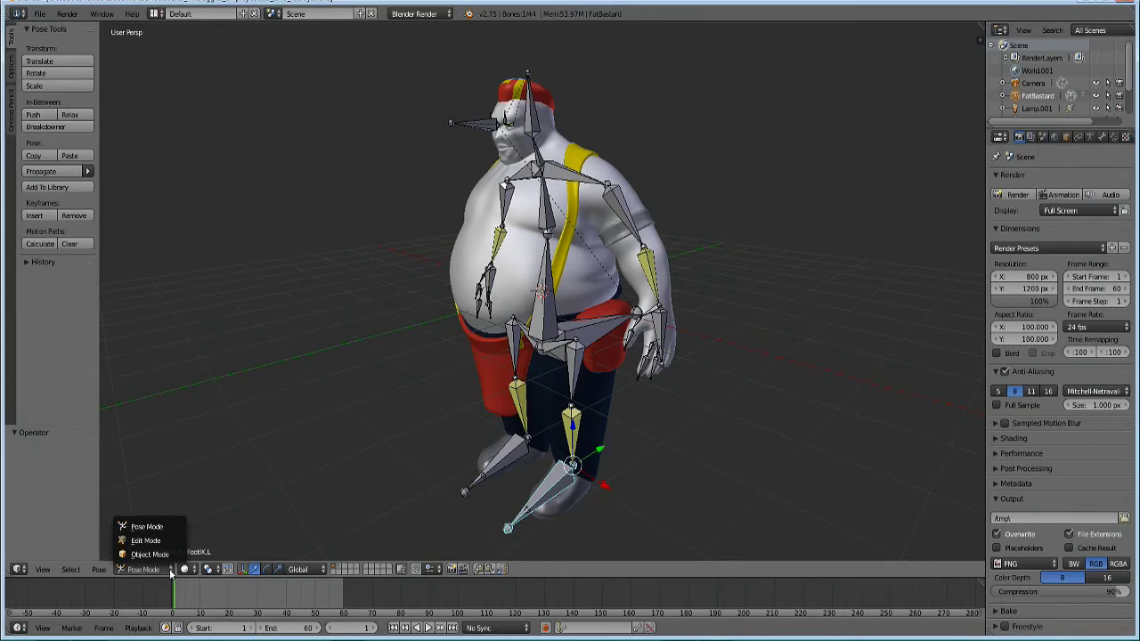
left_click(171, 572)
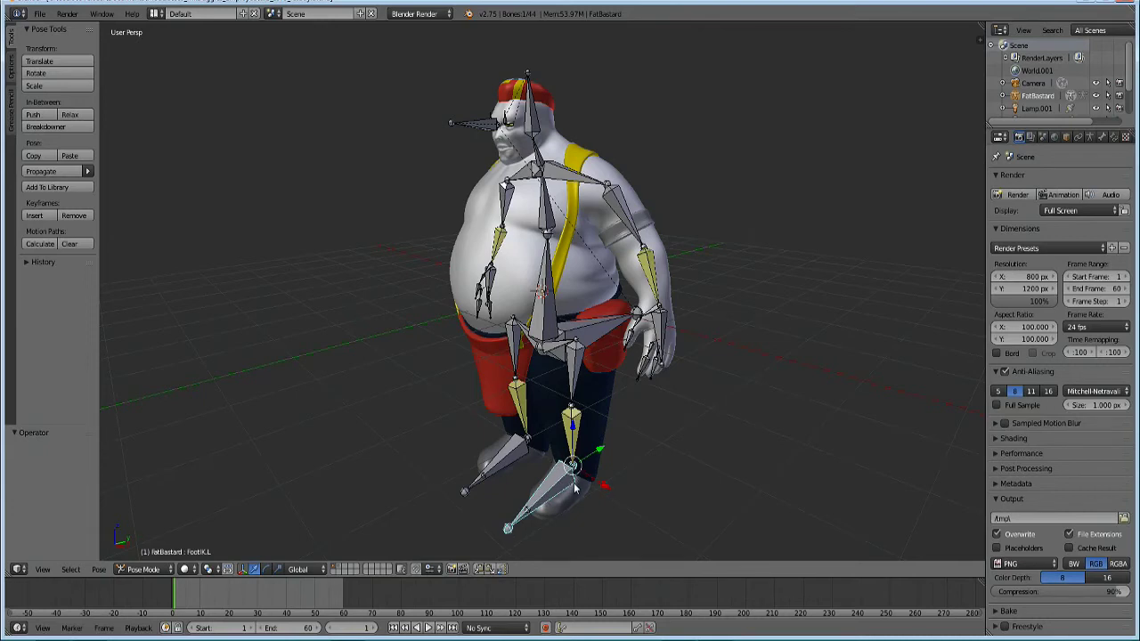
Step: Move the BASE bone down along Z by about 0.582 at frame 1 so the character crouches
right_click(597, 335)
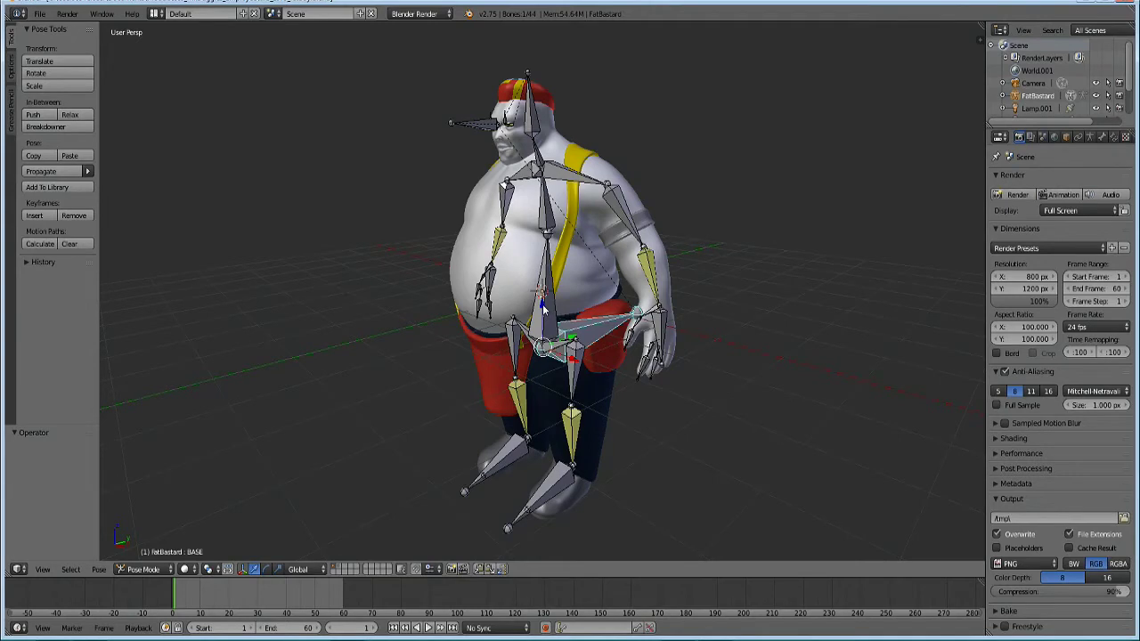
key("g")
key("z")
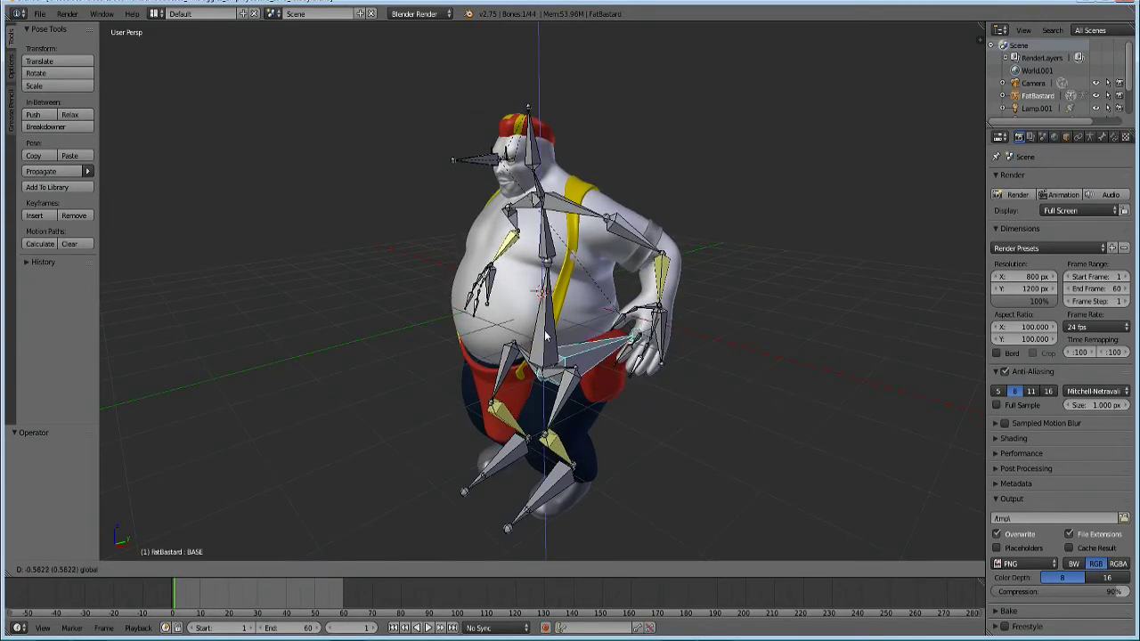
left_click(546, 335)
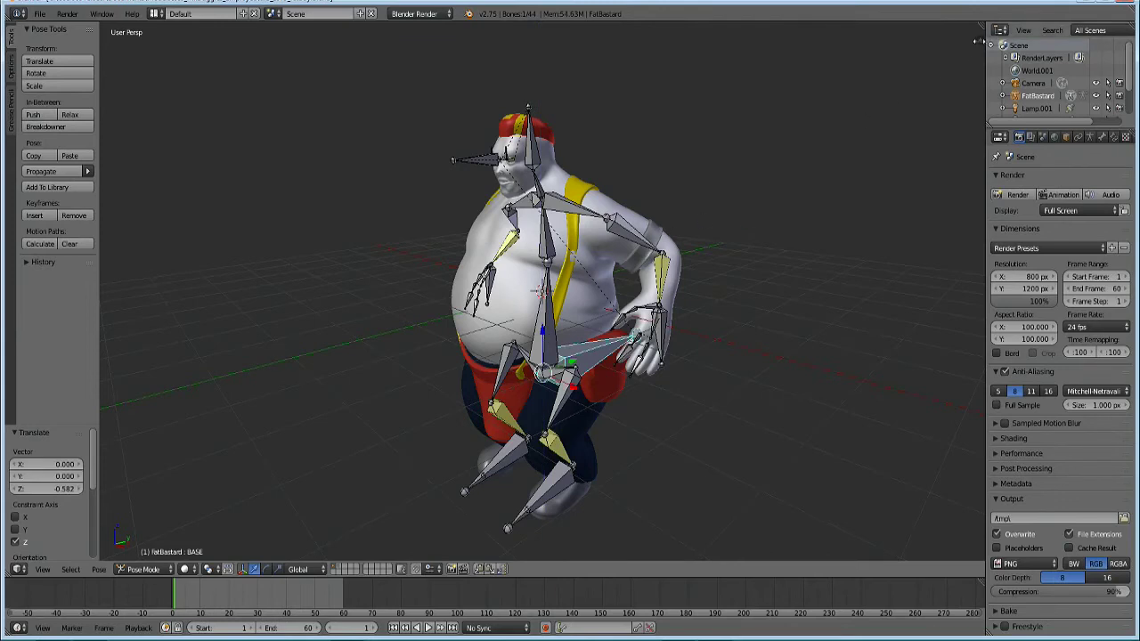
key("n")
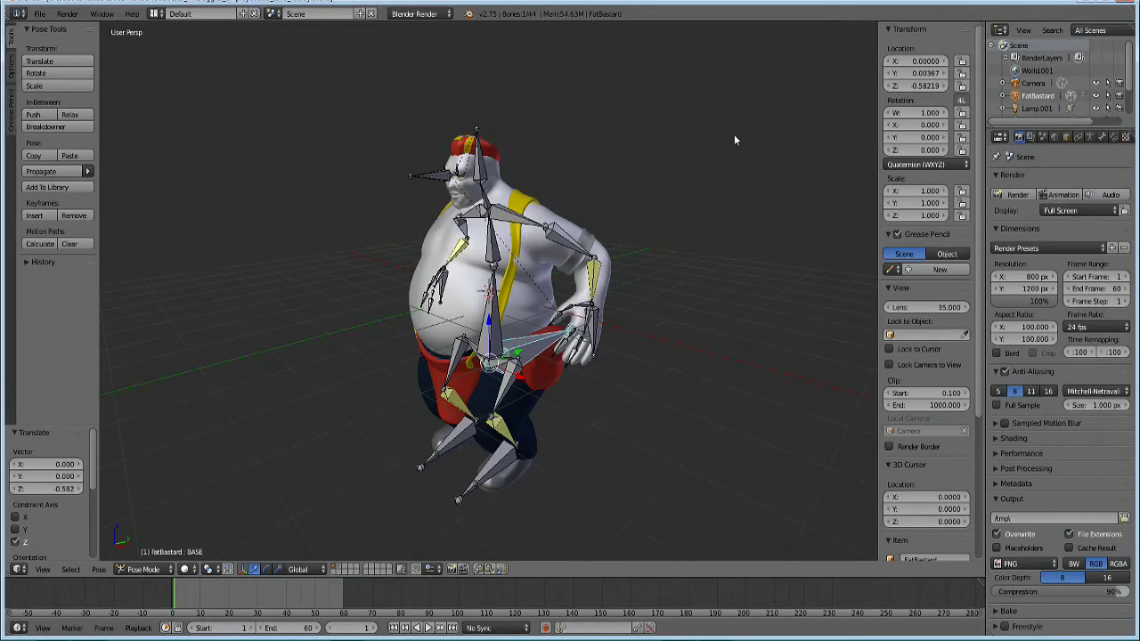
Step: Keyframe the BASE bone's Z location of -0.58219 at frames 1, 20, 40 and 60
right_click(909, 86)
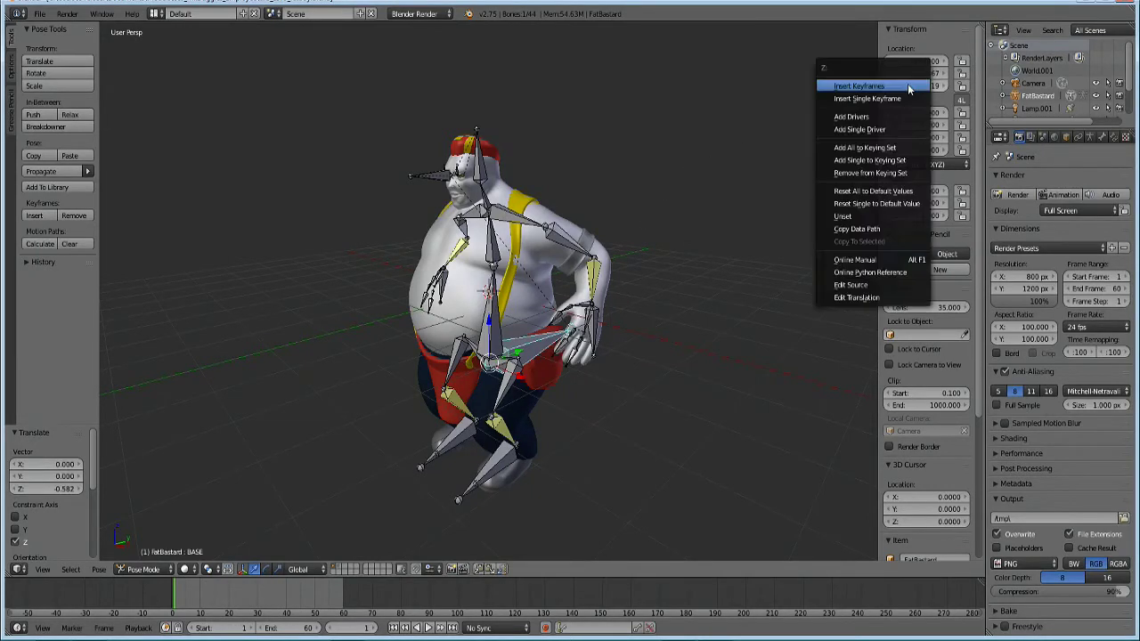
left_click(832, 98)
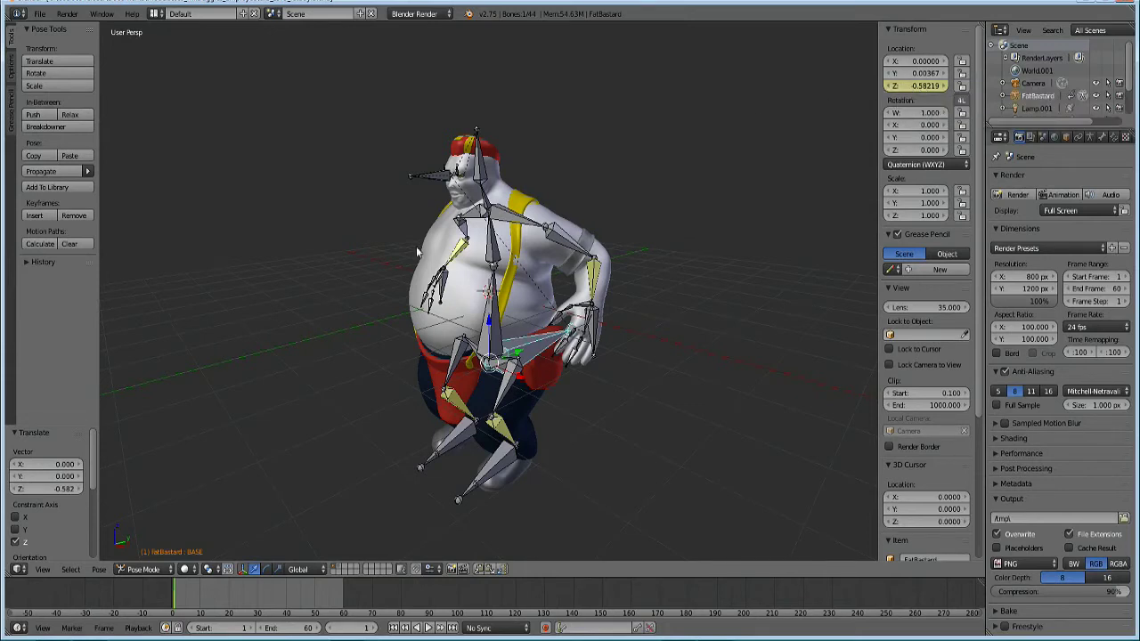
left_click(228, 603)
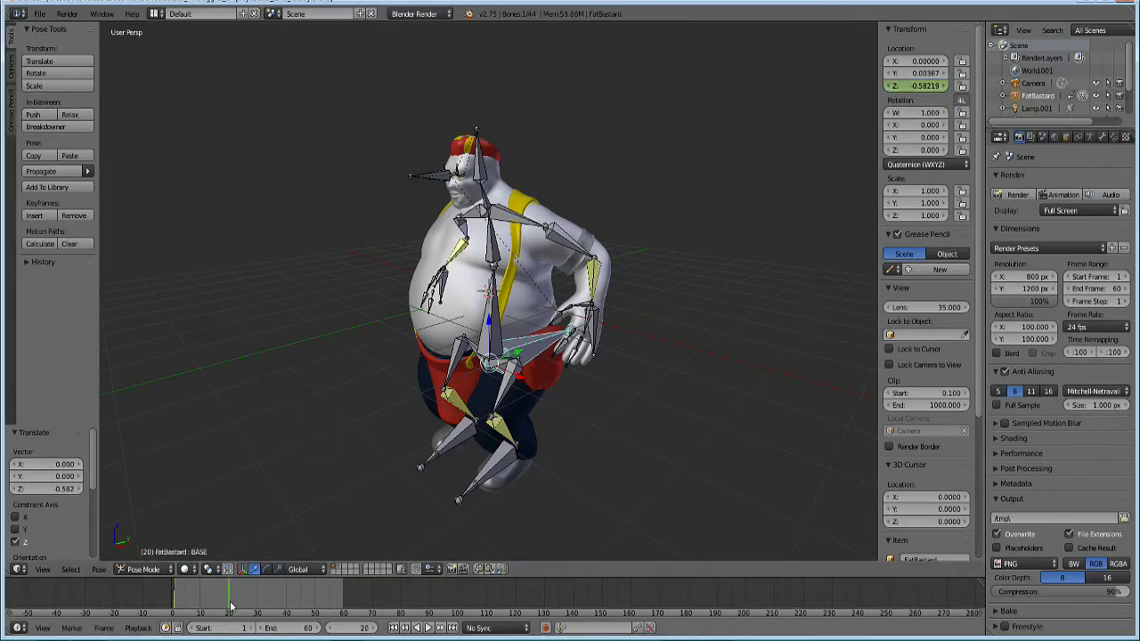
right_click(910, 86)
left_click(888, 89)
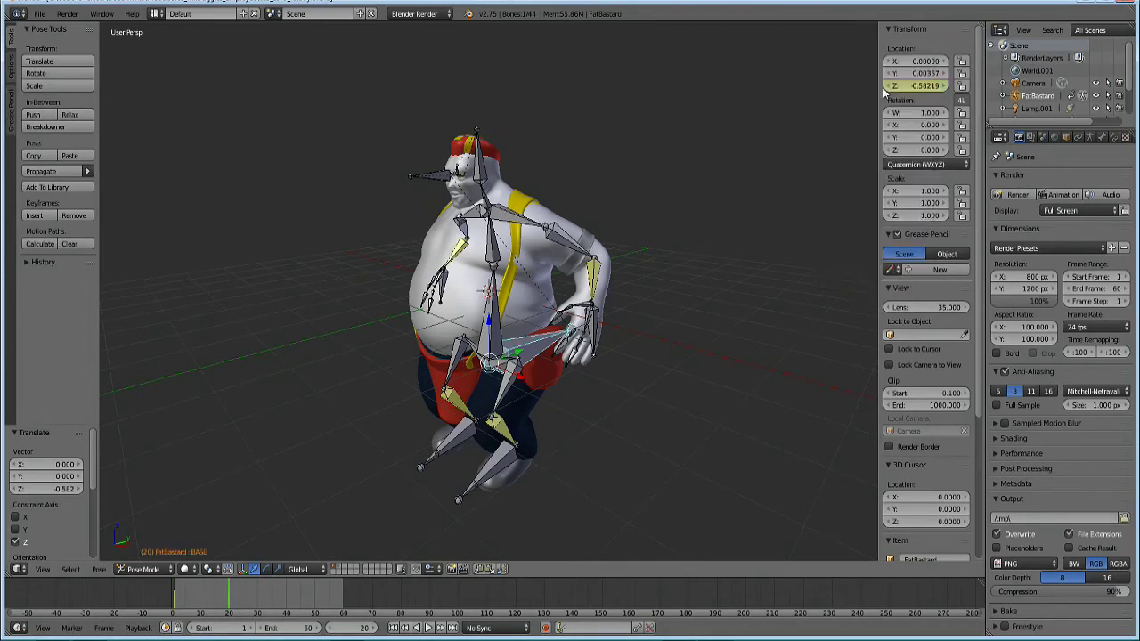
left_click(286, 594)
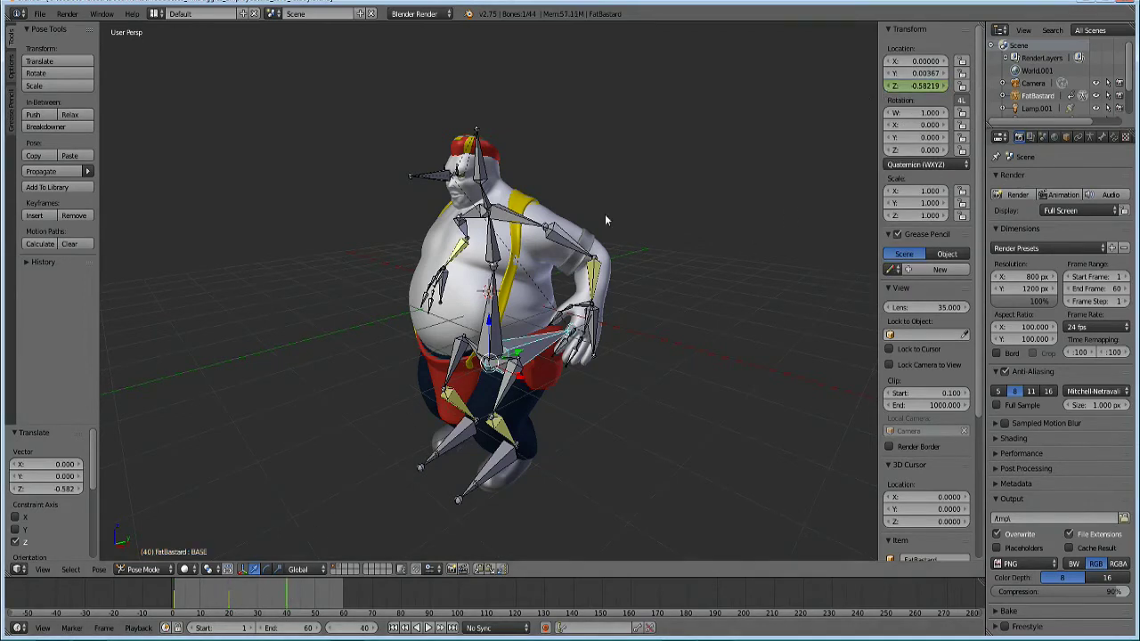
right_click(902, 87)
left_click(884, 84)
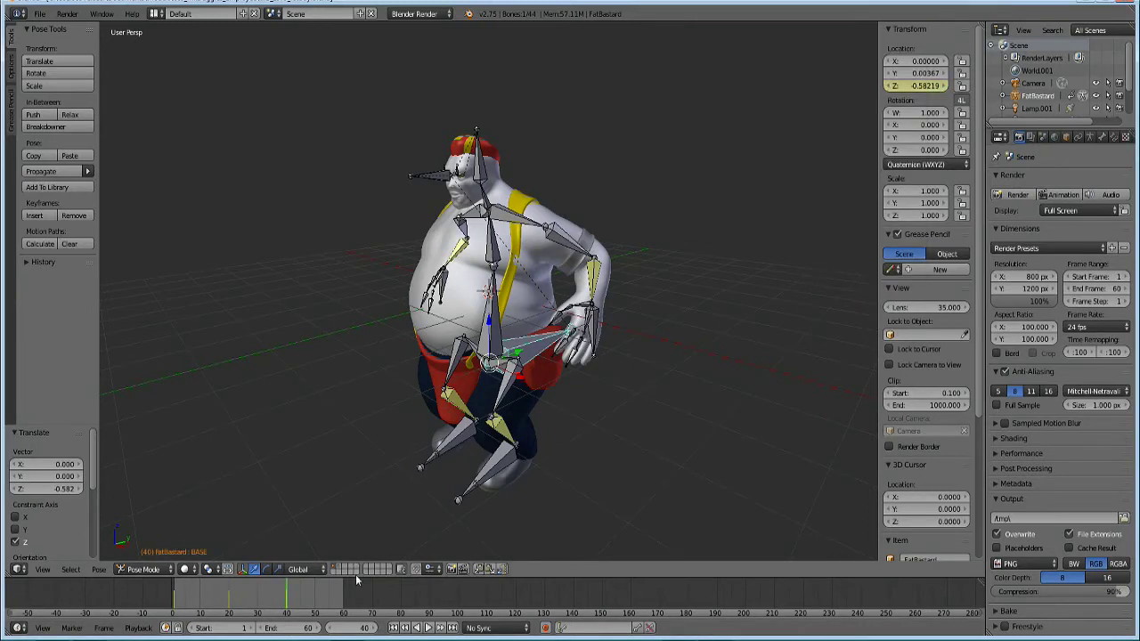
left_click(451, 628)
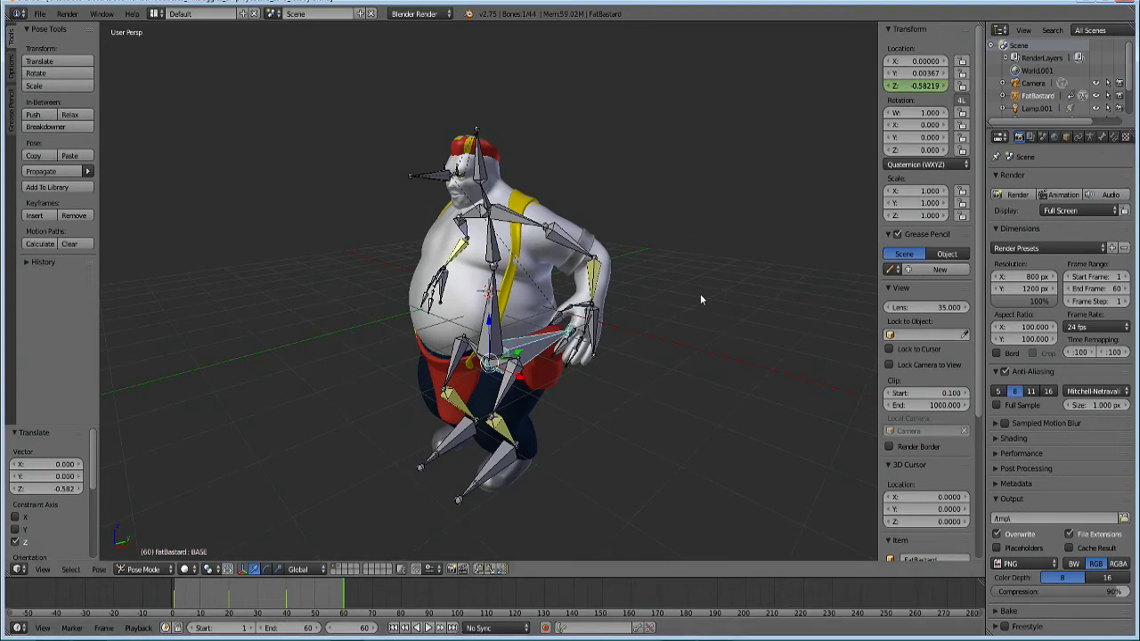
right_click(917, 86)
left_click(906, 86)
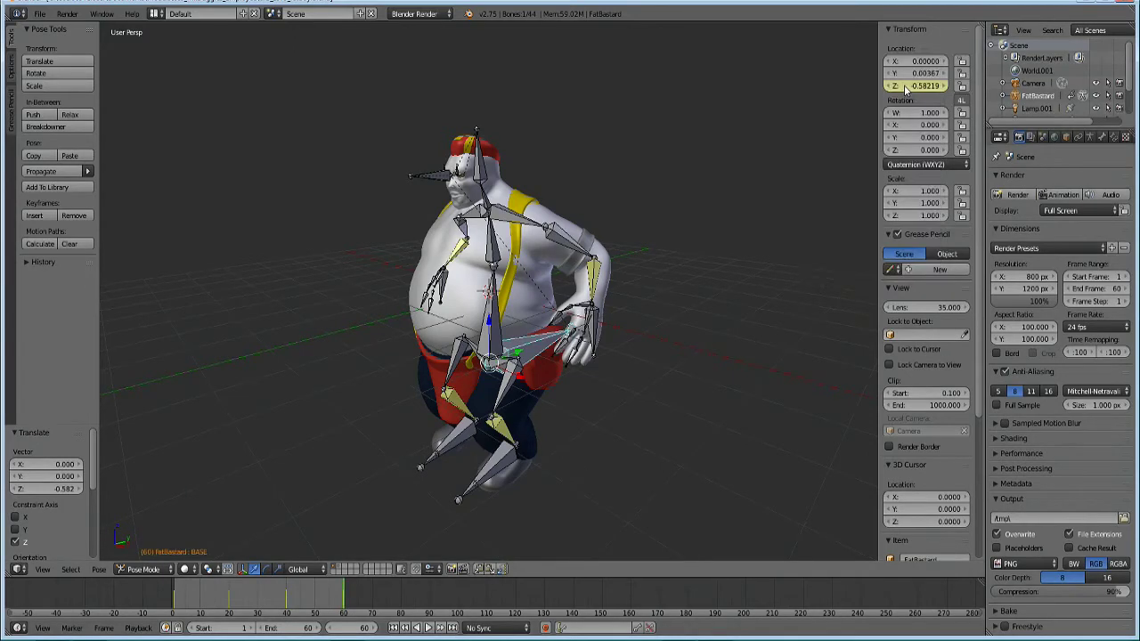
Step: At frame 10, raise the BASE bone to Z -0.19303 and keyframe it
left_click(201, 596)
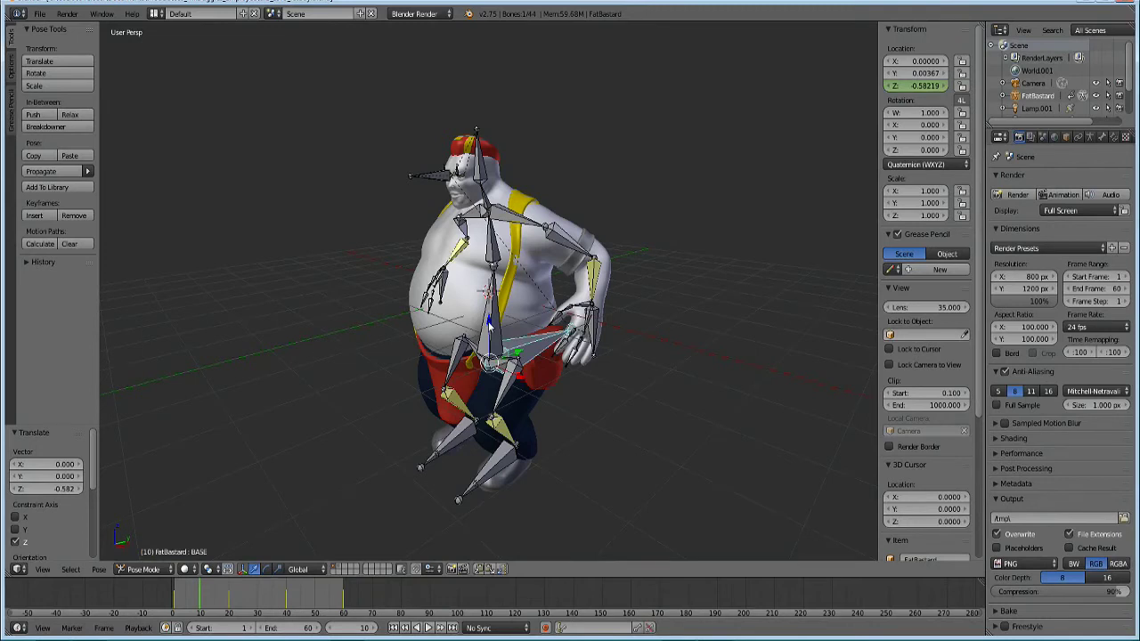
key("g")
key("z")
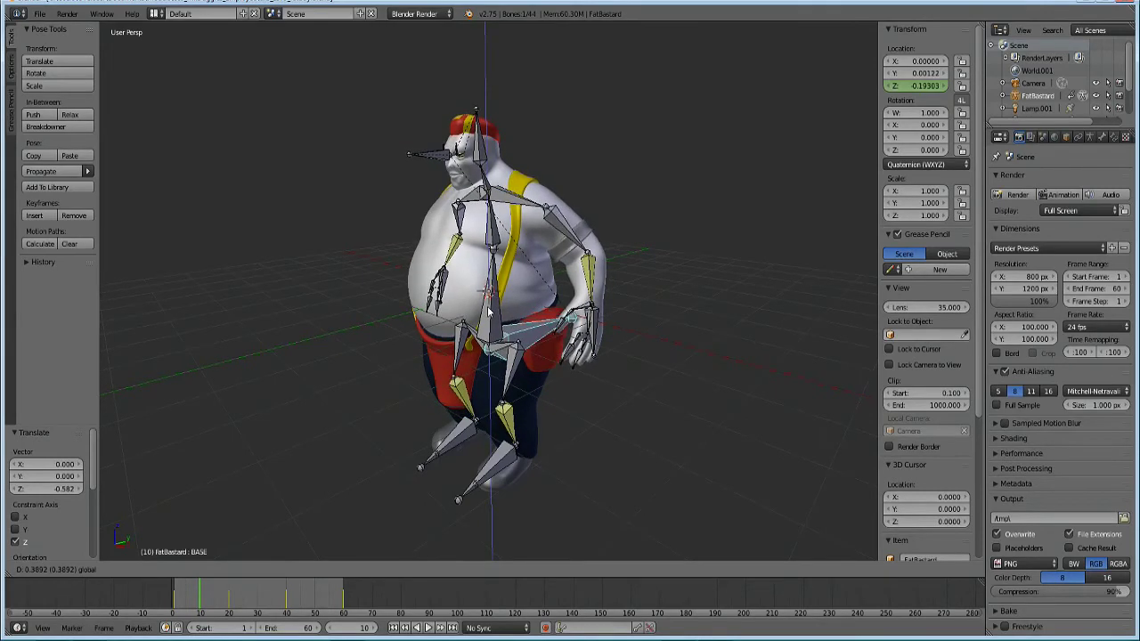
left_click(488, 309)
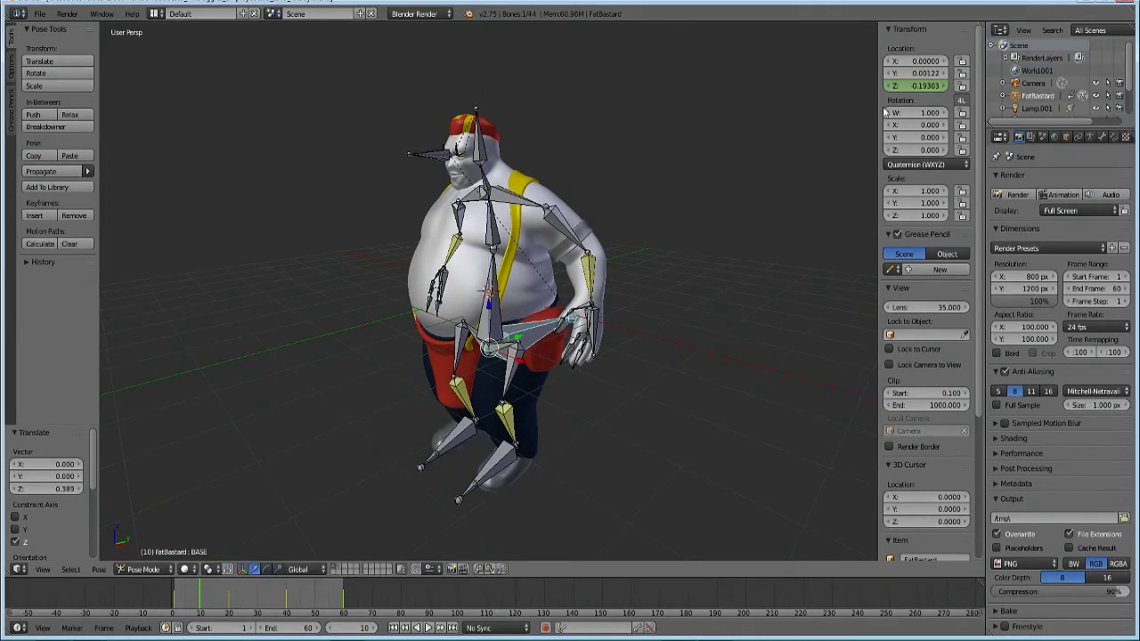
left_click(908, 86)
key("Return")
right_click(913, 86)
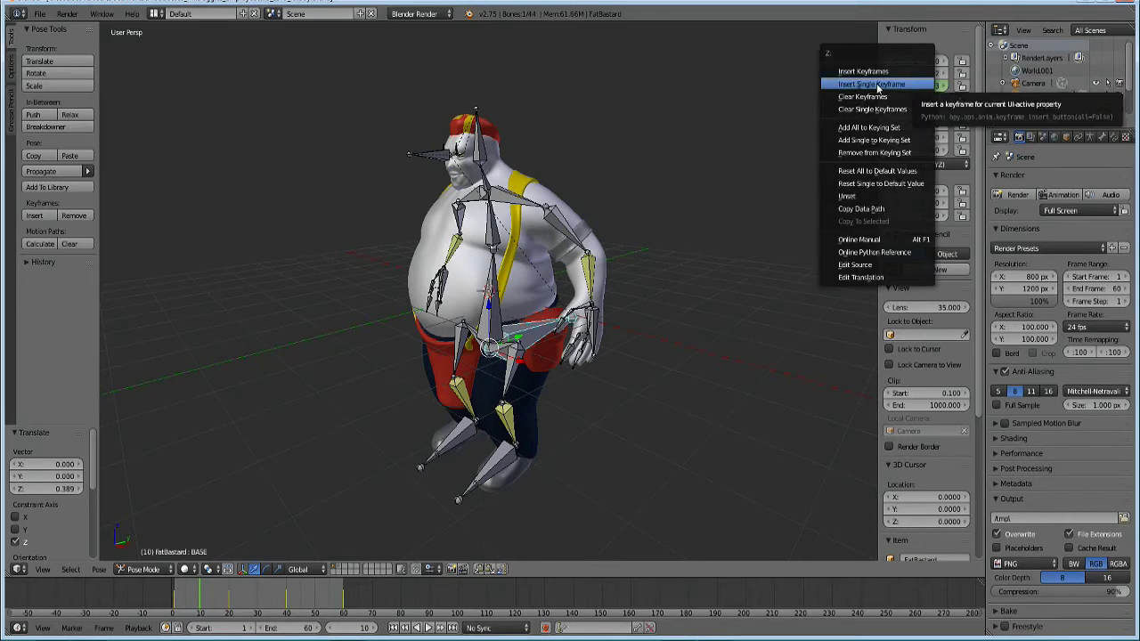
left_click(875, 84)
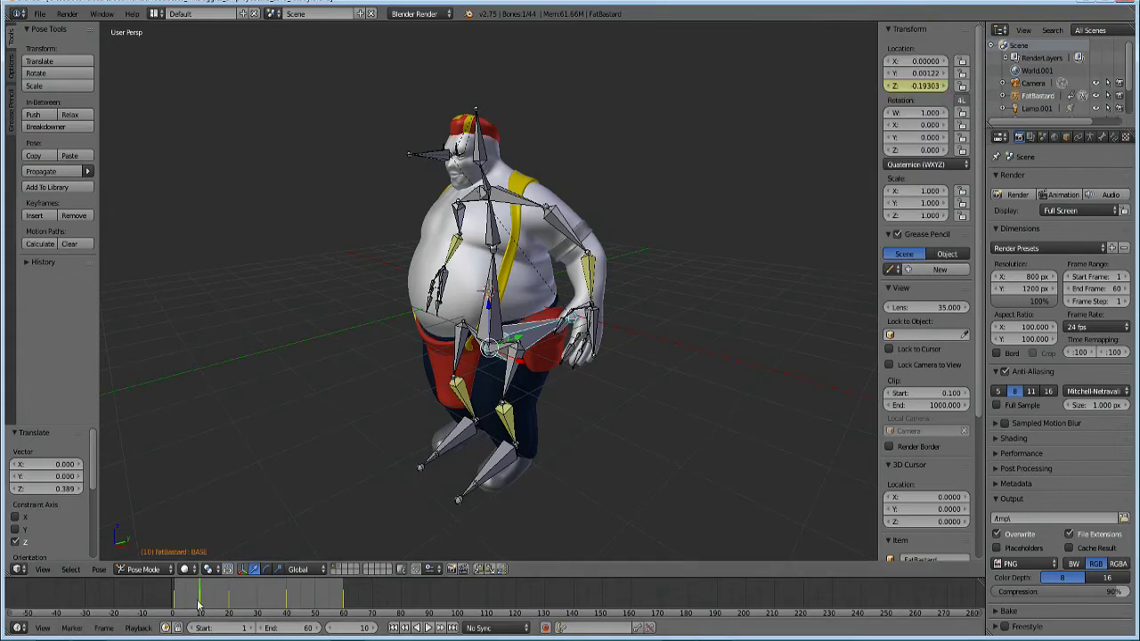
Step: Set the BASE bone's Z location to the raised value and keyframe it at frames 30 and 50
left_click(260, 601)
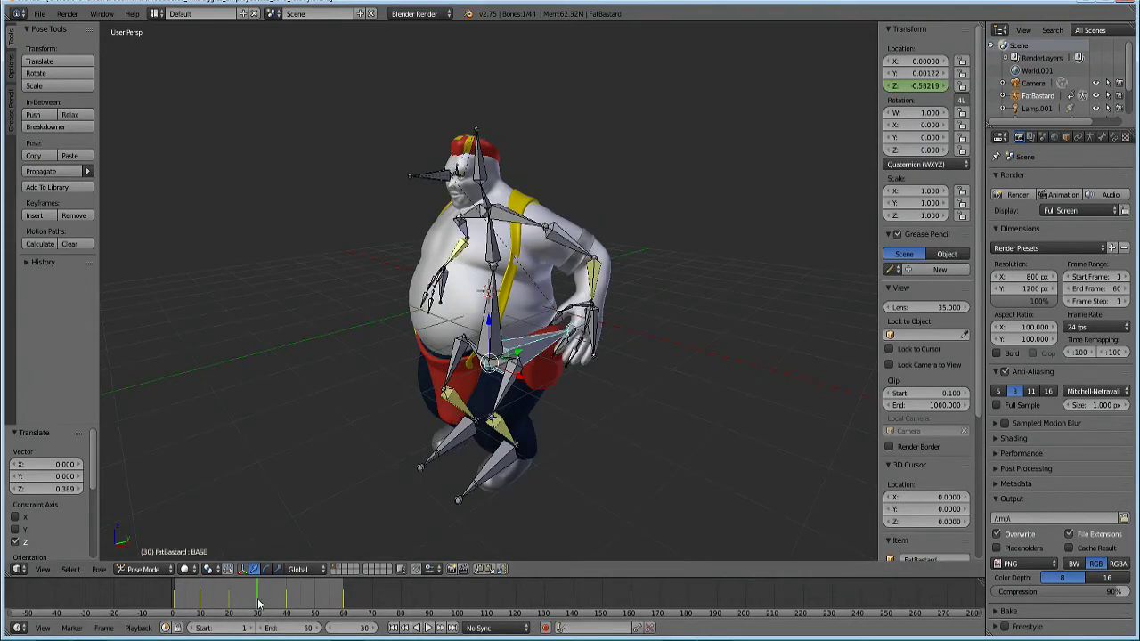
left_click(920, 86)
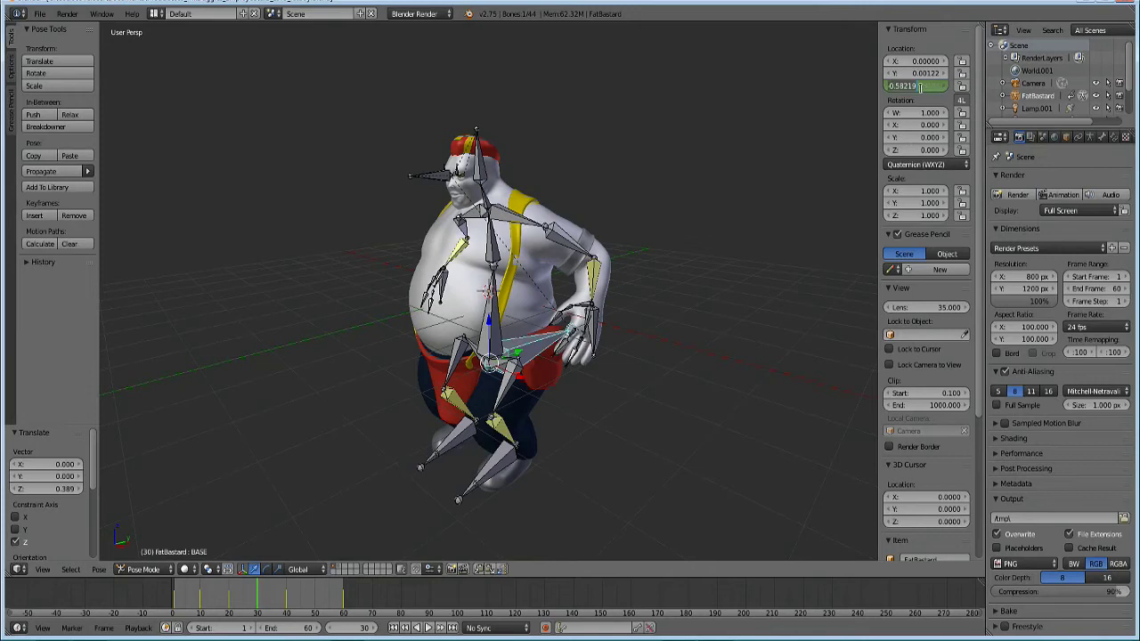
type("-0.19303")
key("Return")
right_click(922, 92)
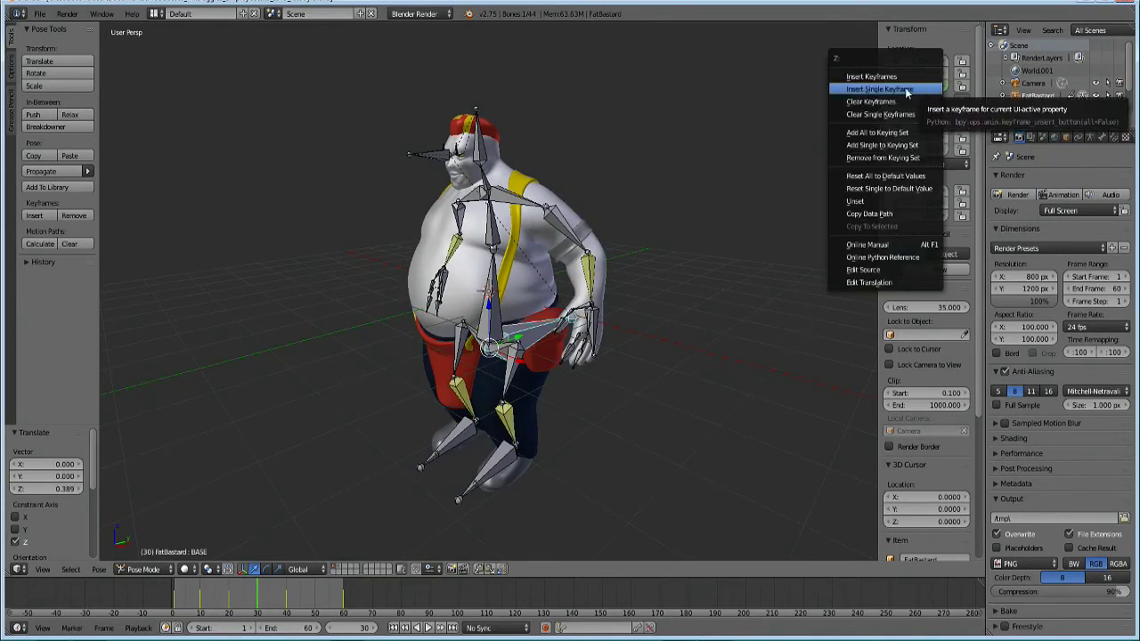
left_click(851, 87)
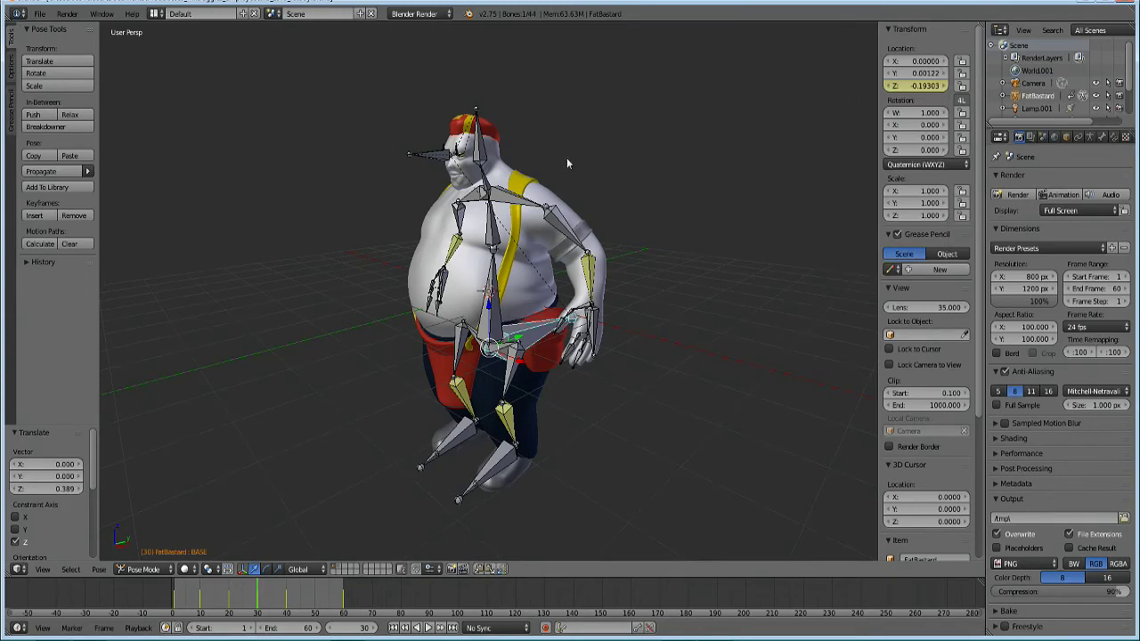
left_click(314, 590)
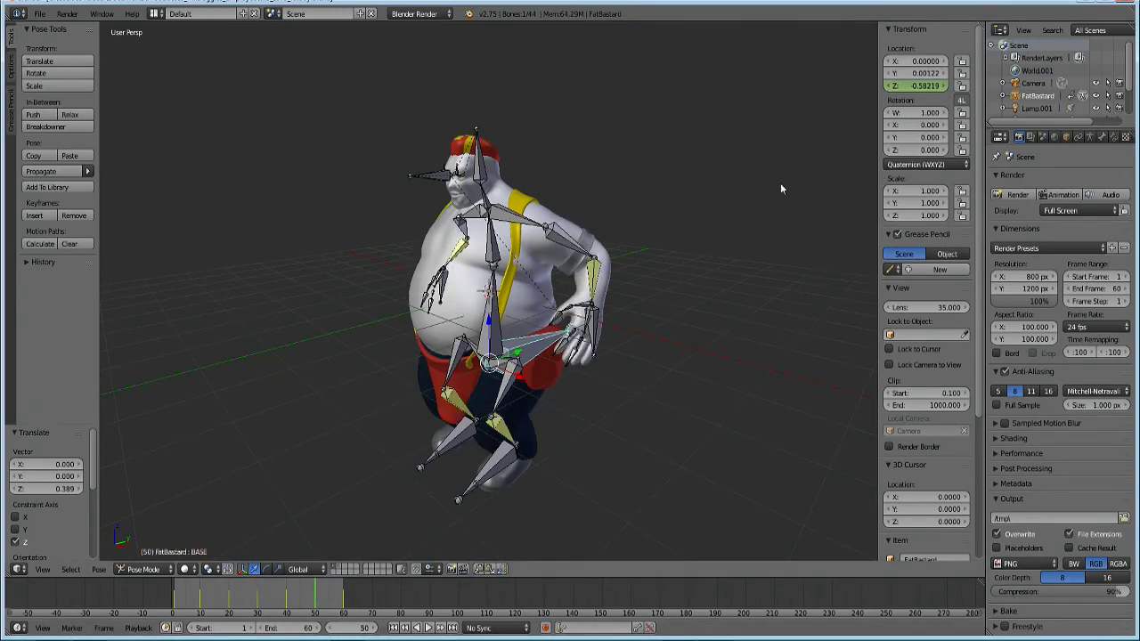
left_click(917, 85)
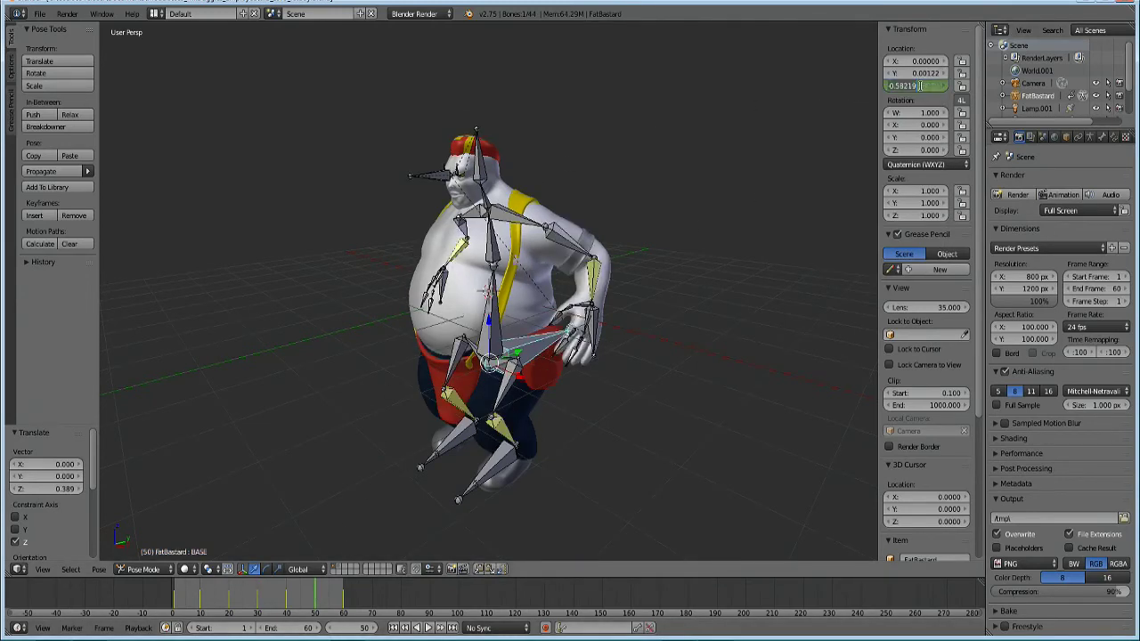
type("0.19303")
key("Return")
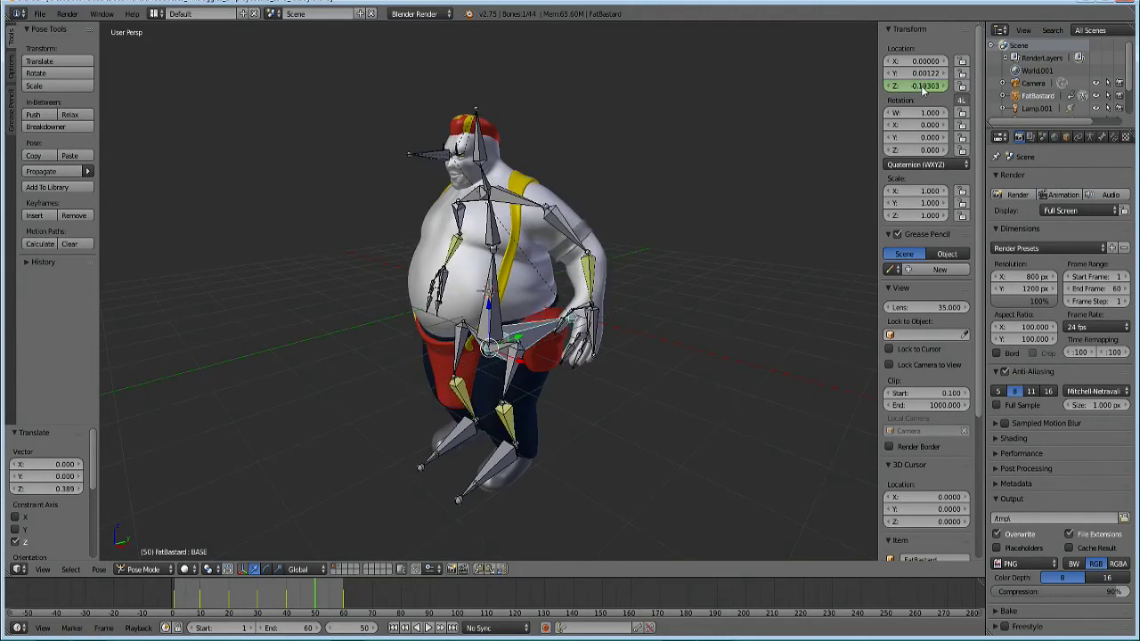
right_click(923, 89)
left_click(901, 85)
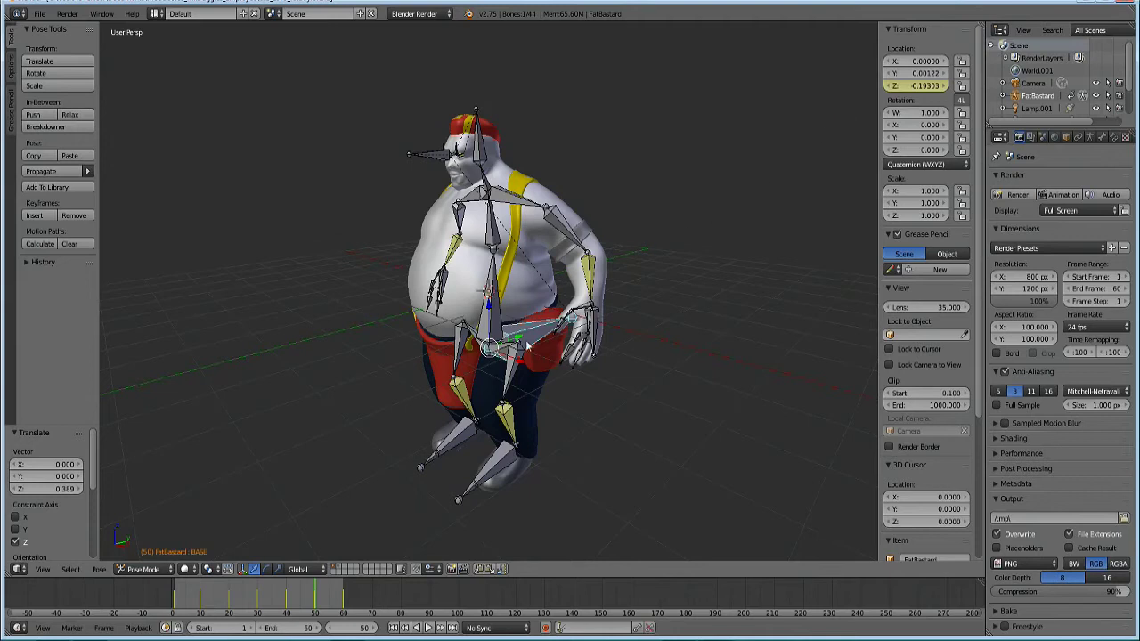
Step: Play the 60-frame crouch-and-rise animation from frame 1, then stop and return to frame 1
left_click(393, 627)
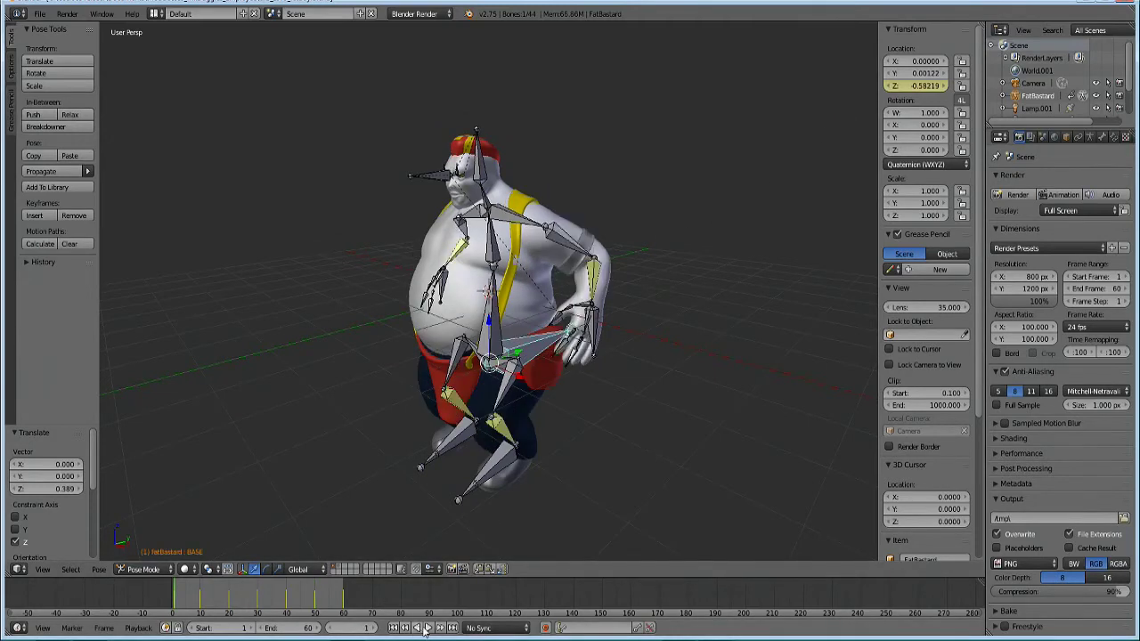
left_click(428, 629)
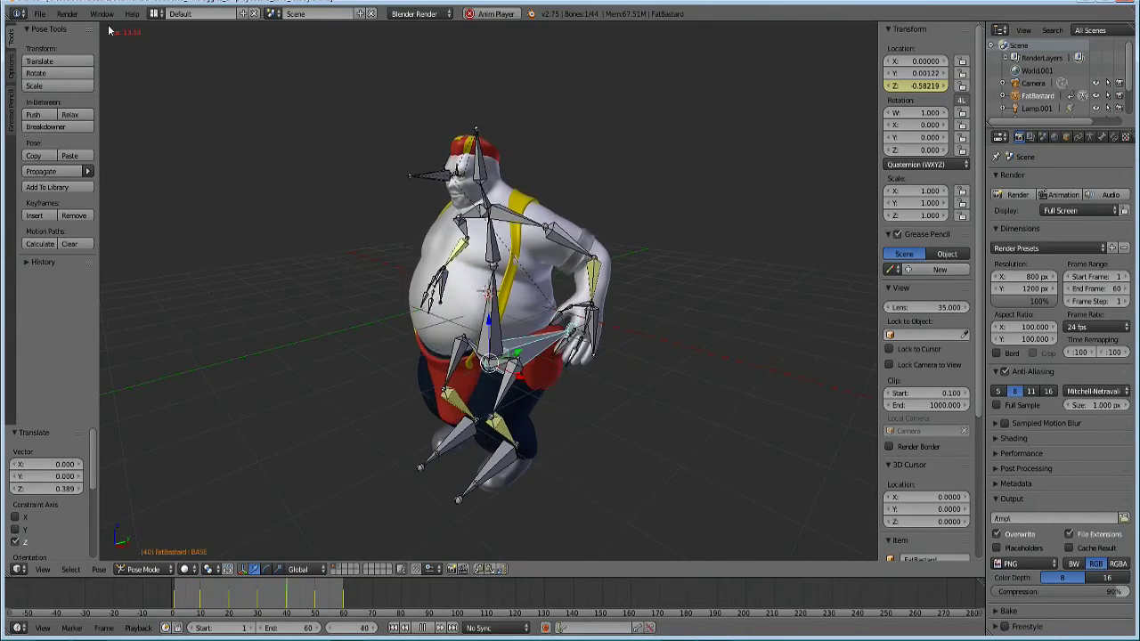
middle_click_drag(353, 313, 374, 402)
left_click(422, 628)
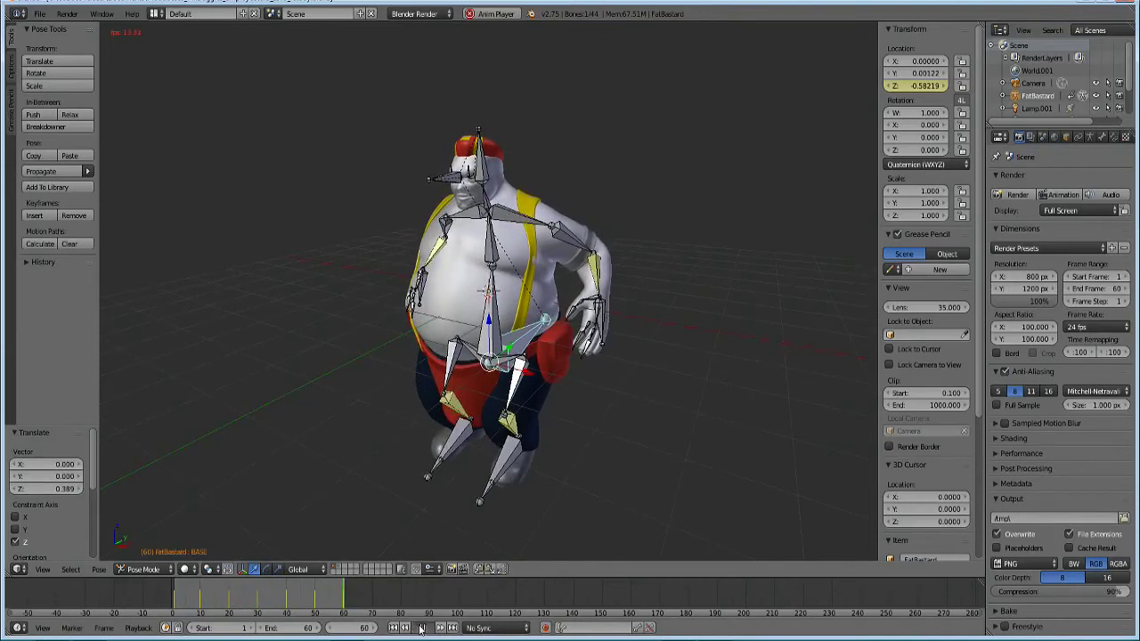
left_click(392, 628)
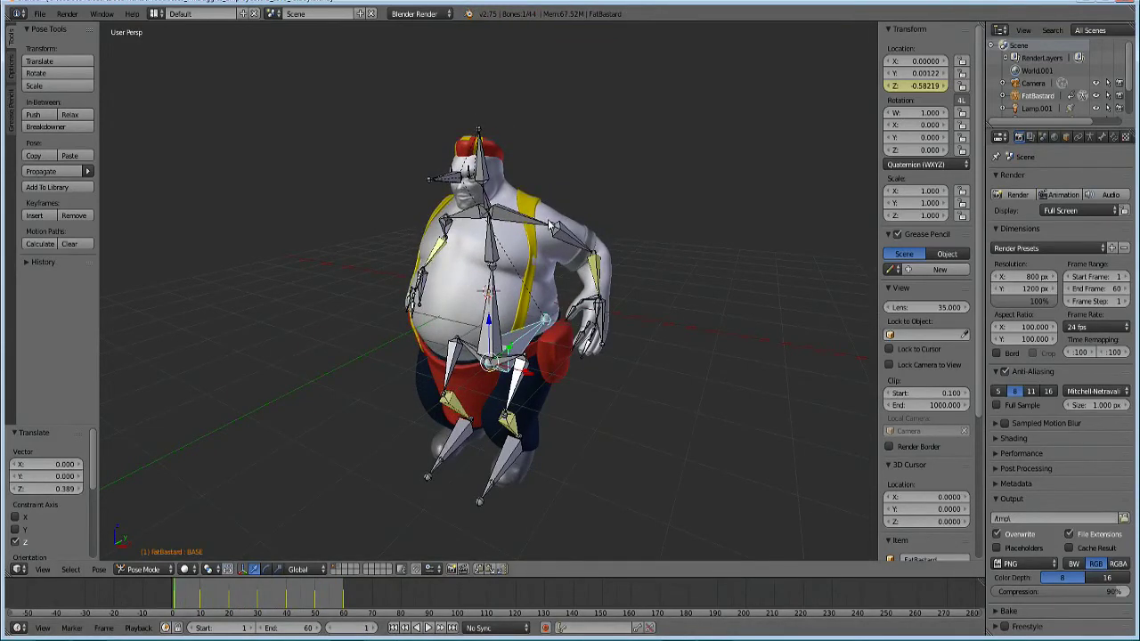
Step: Select the Head bone, set its Y rotation to -0.1, and keyframe it at frames 1 and 60
right_click(481, 177)
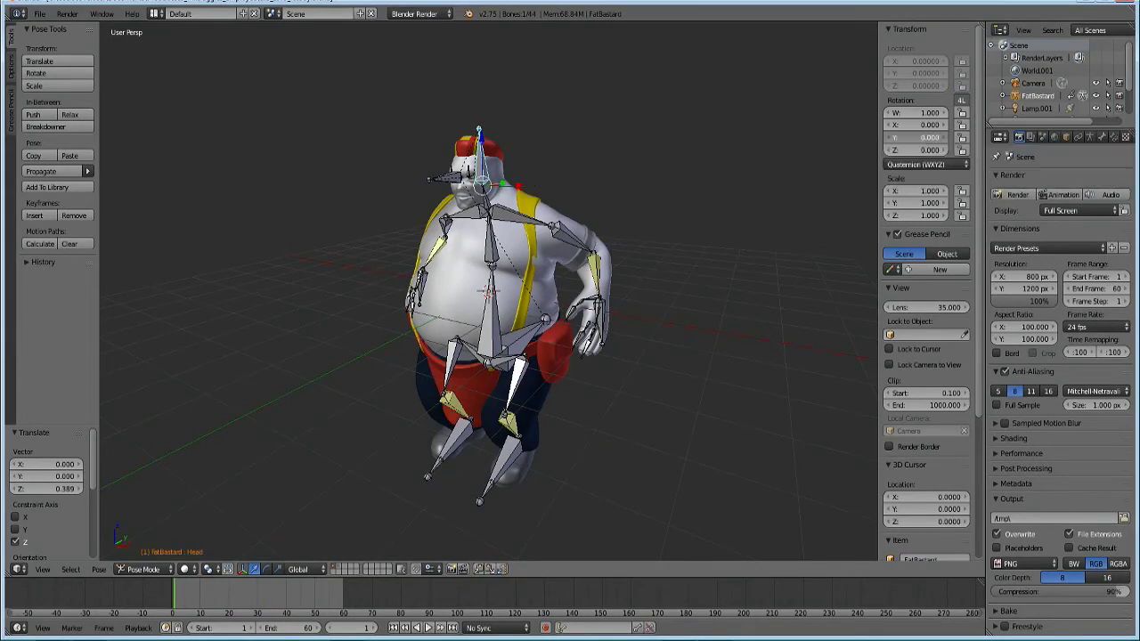
left_click(905, 138)
type("-0.1")
key("Return")
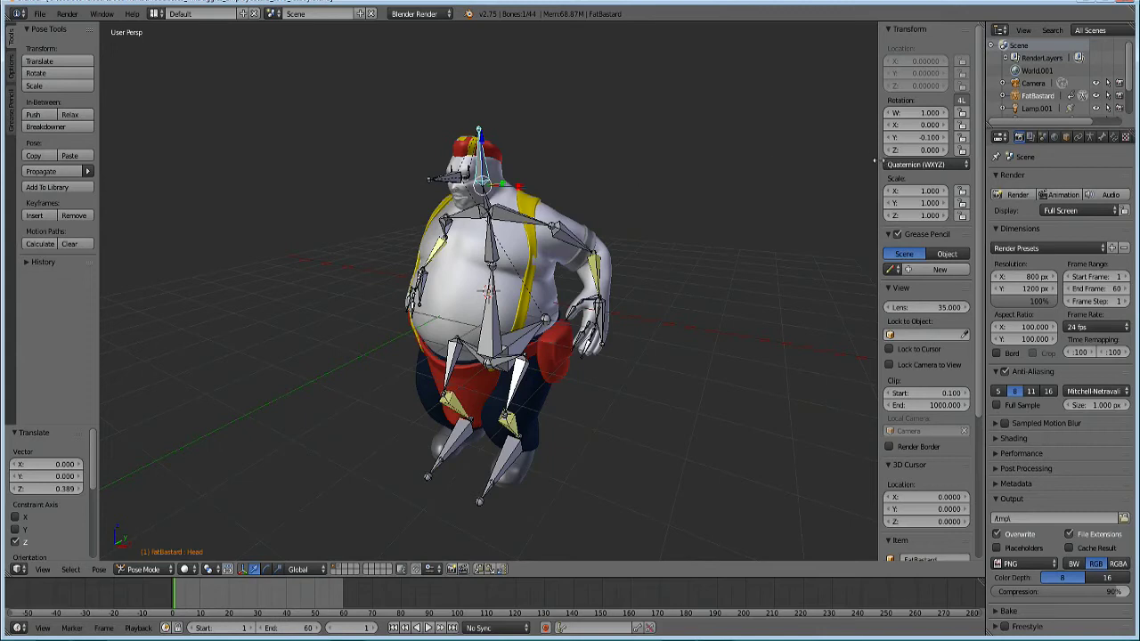
right_click(917, 137)
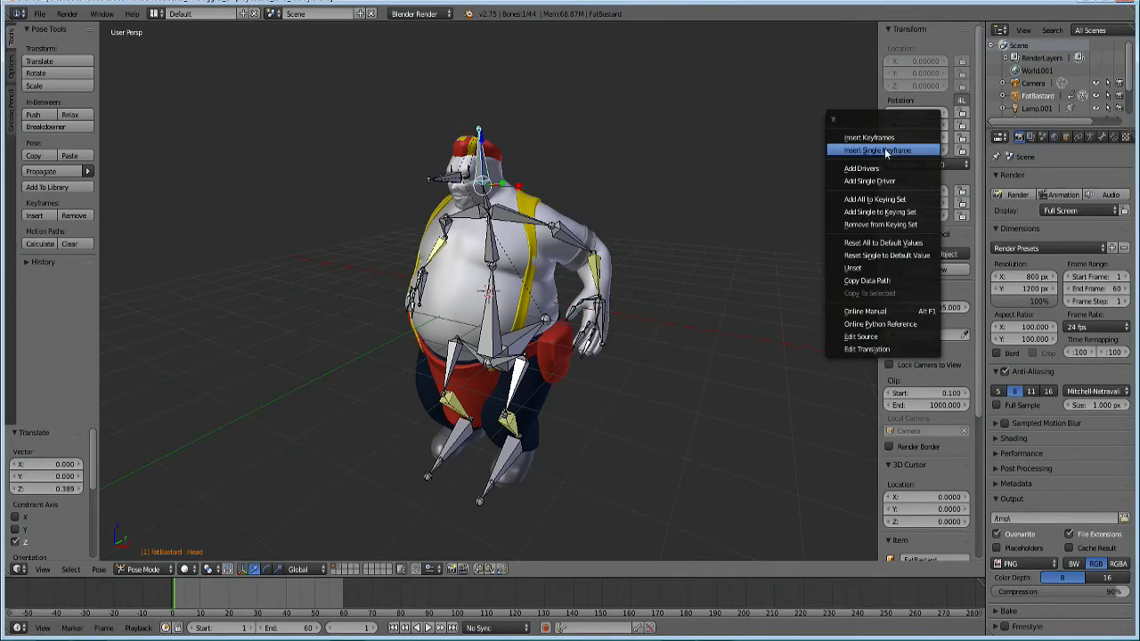
left_click(899, 150)
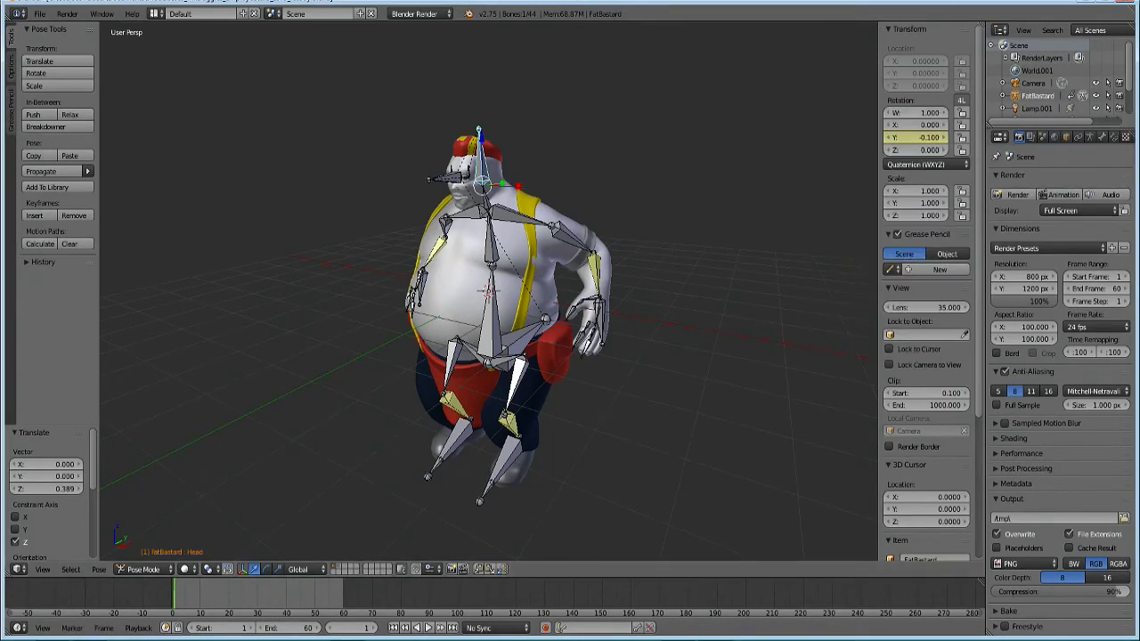
key("shift+Right")
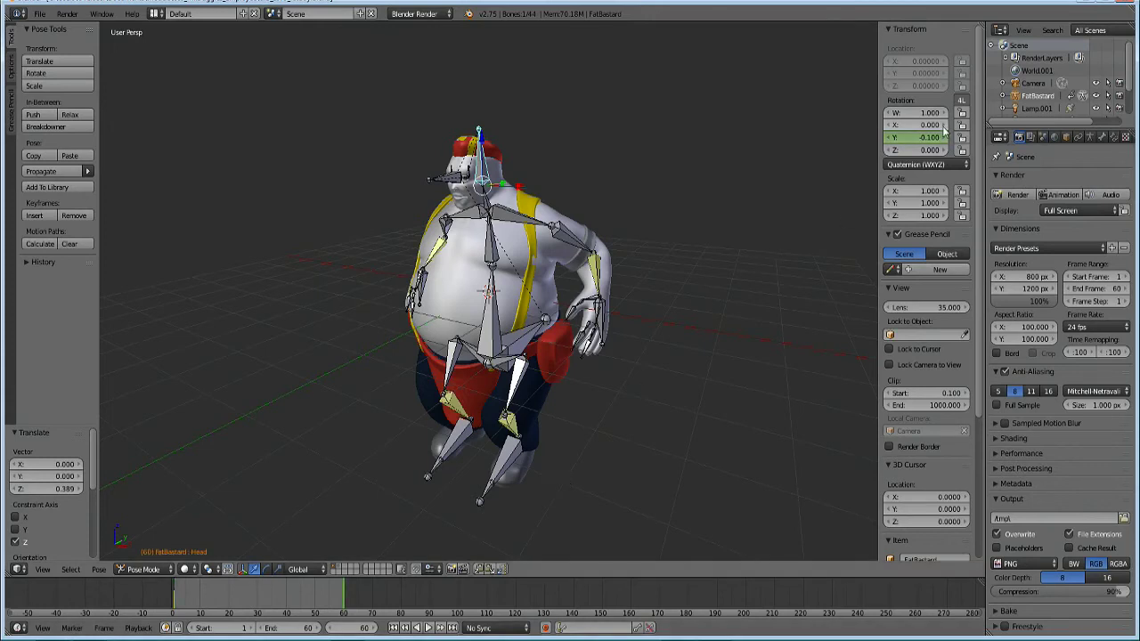
right_click(915, 139)
left_click(899, 140)
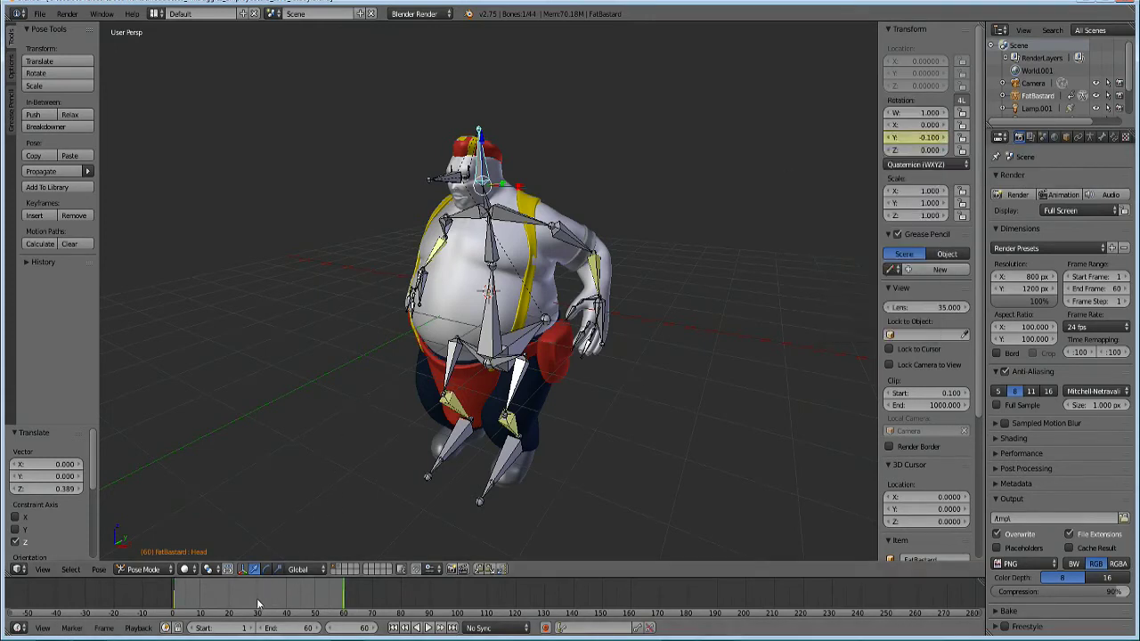
Step: At frame 30, set the head's Y rotation to 0.100 and keyframe it
left_click(258, 604)
left_click(908, 140)
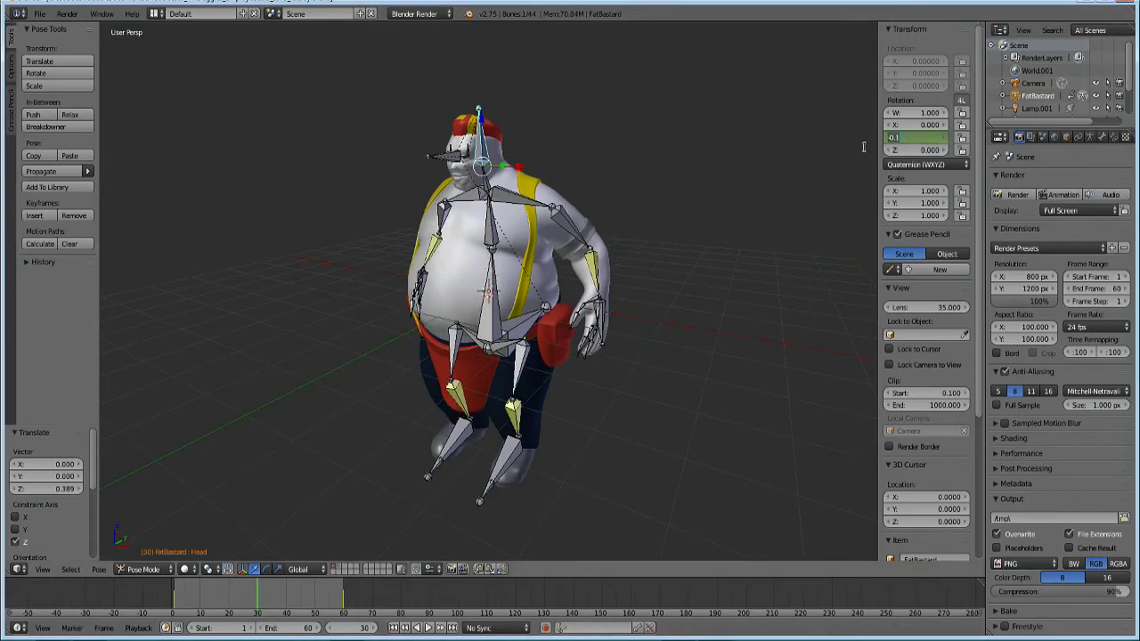
type("0")
key("Return")
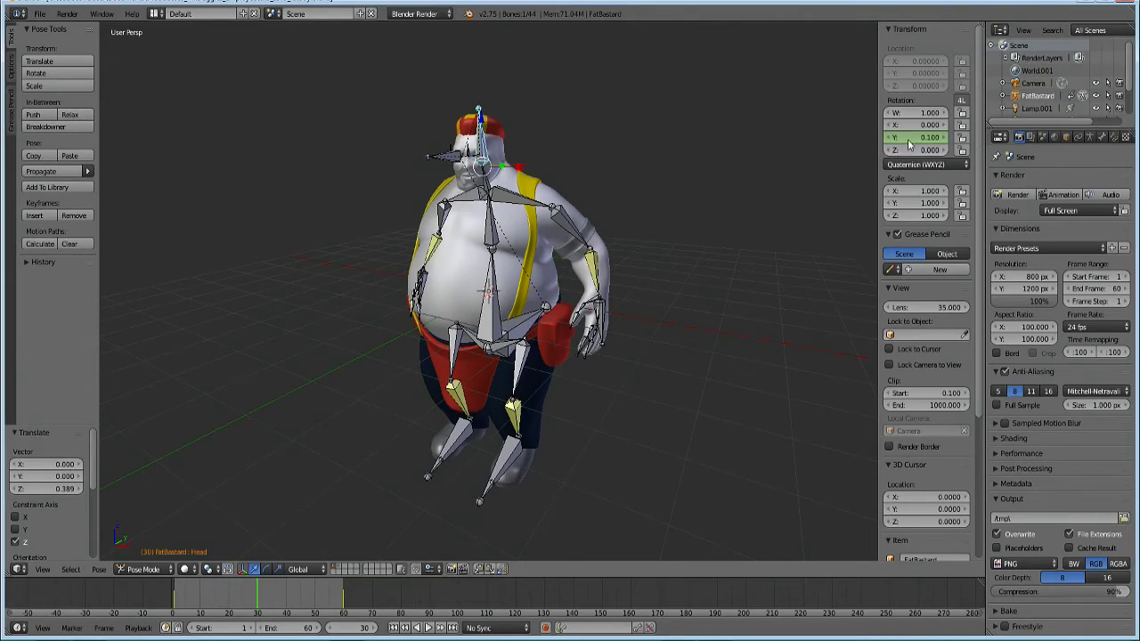
right_click(909, 144)
left_click(864, 140)
left_click(393, 628)
Step: Preview the head-turn animation and stop playback at frame 16
left_click(427, 628)
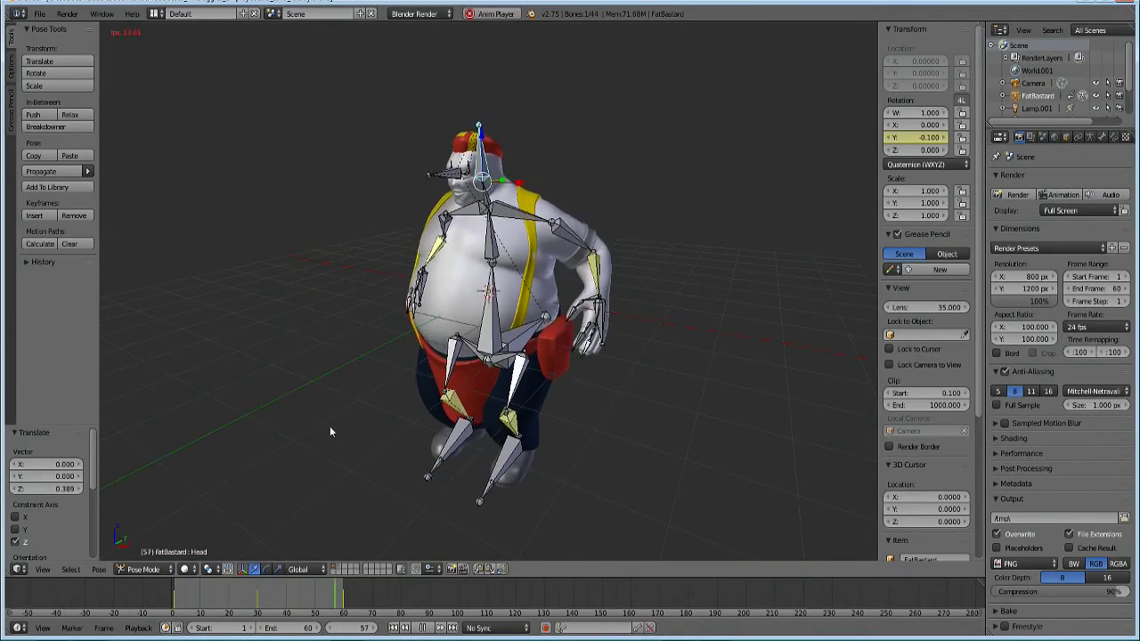
left_click(420, 627)
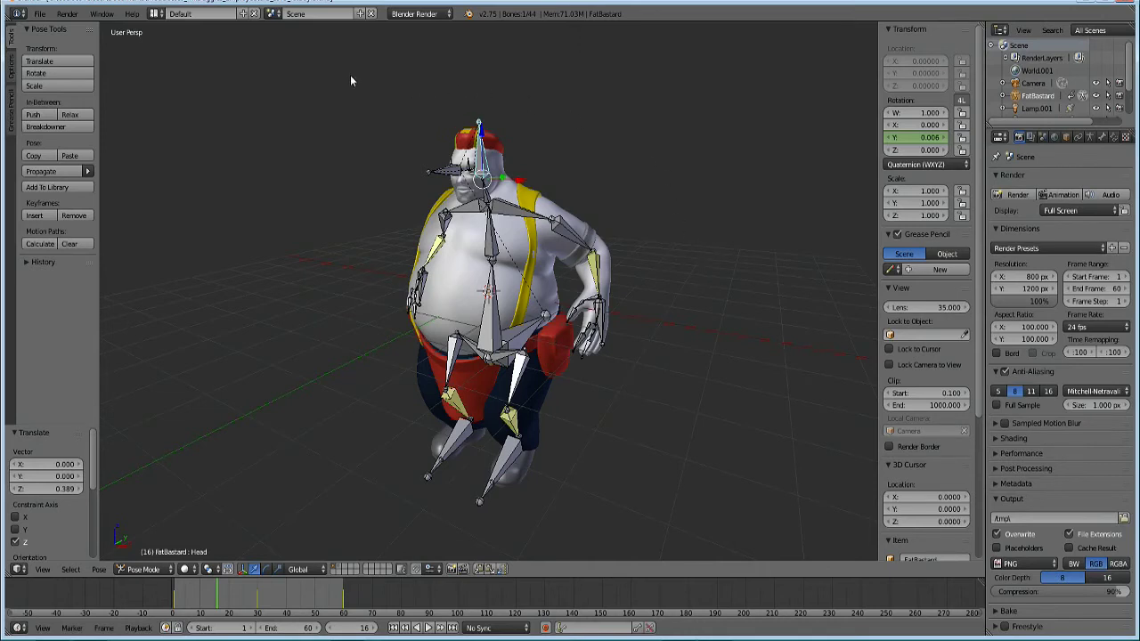
Step: Box-select all 44 bones and run Bake Action over frames 1–60
key("b")
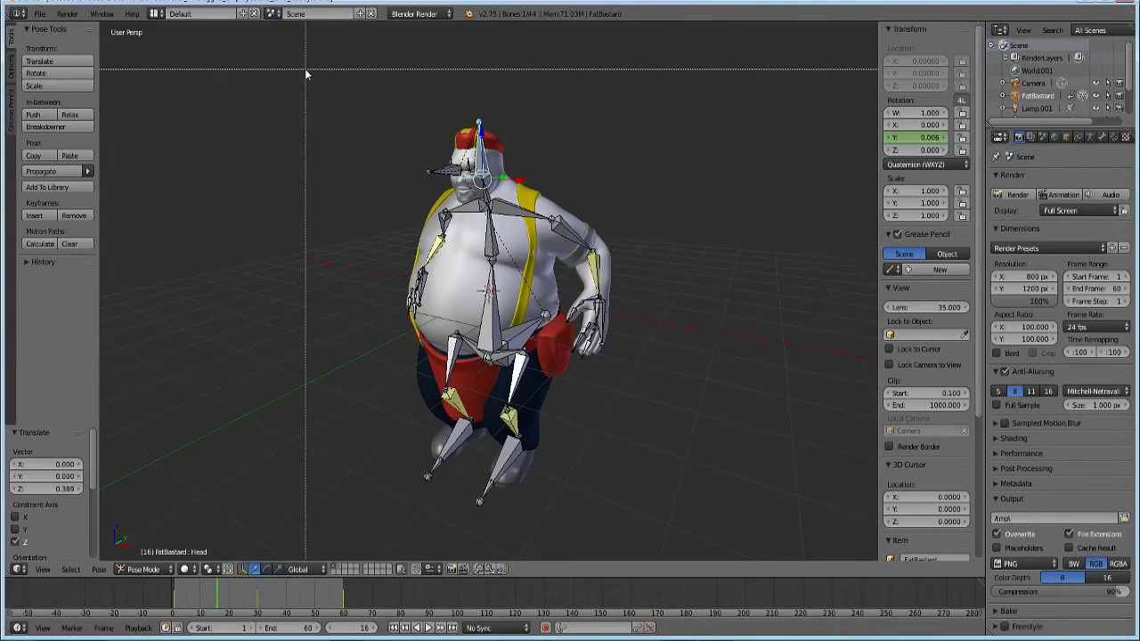
left_click_drag(304, 68, 671, 540)
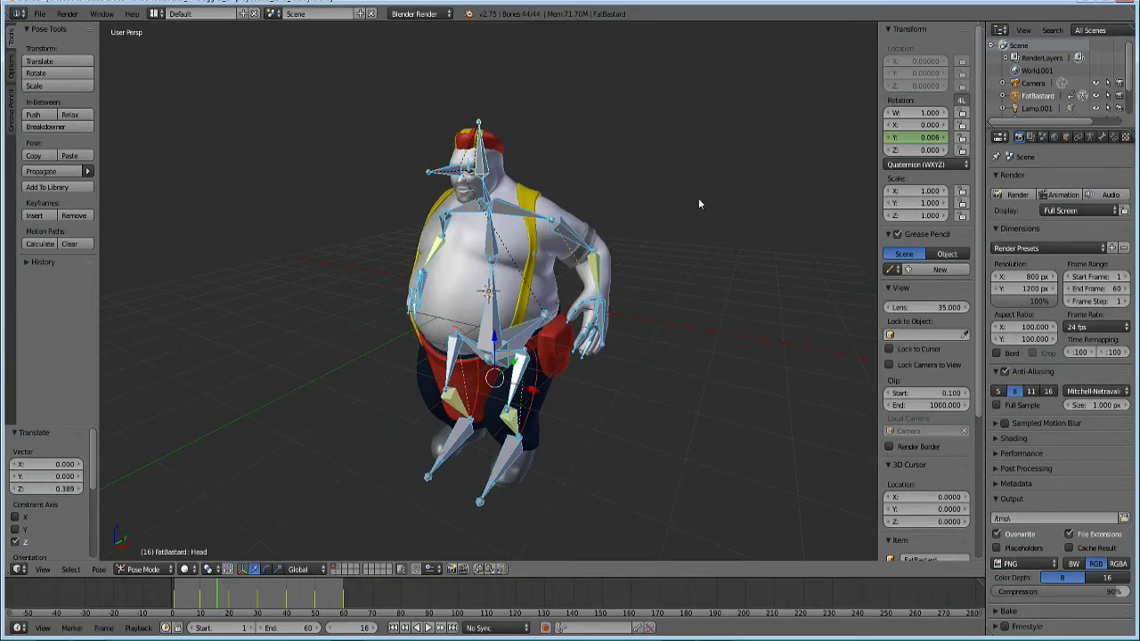
key("space")
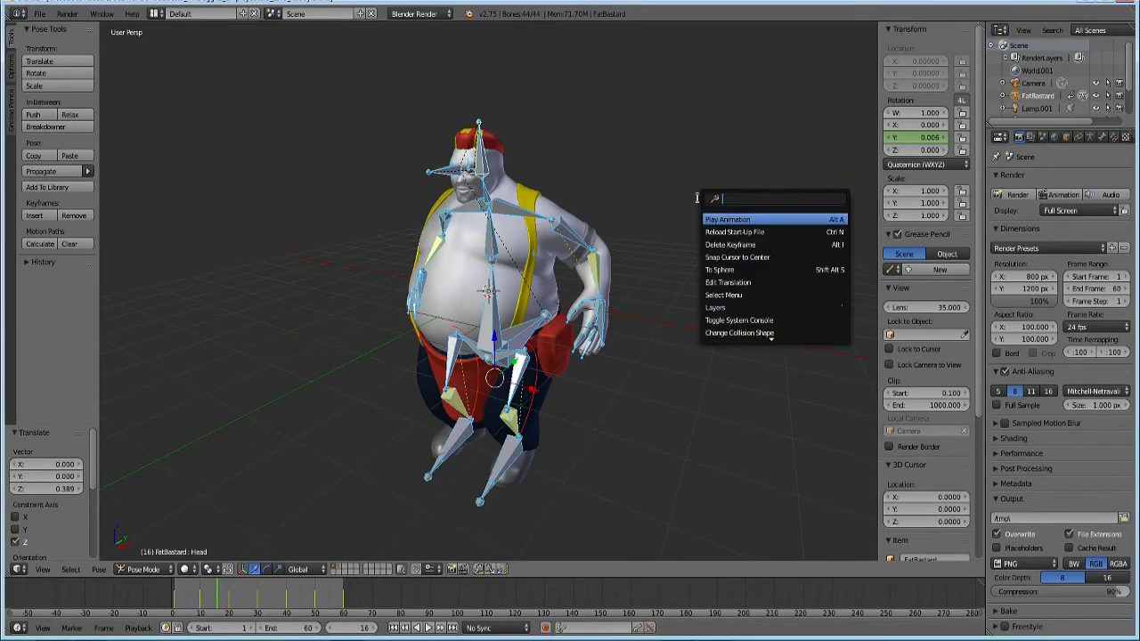
type("bake")
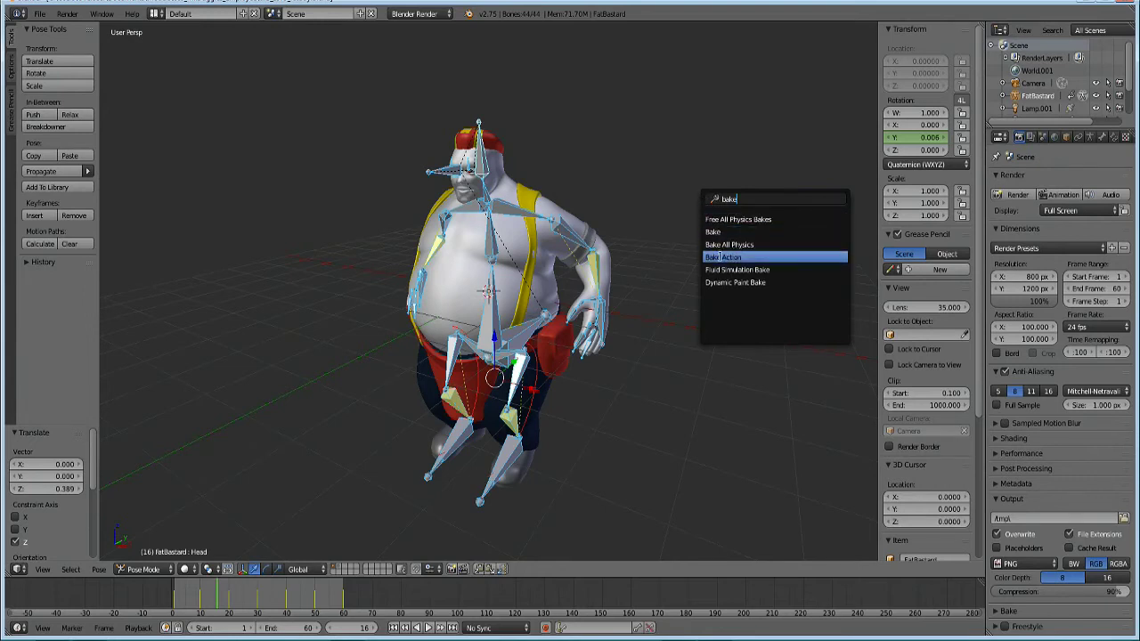
left_click(723, 257)
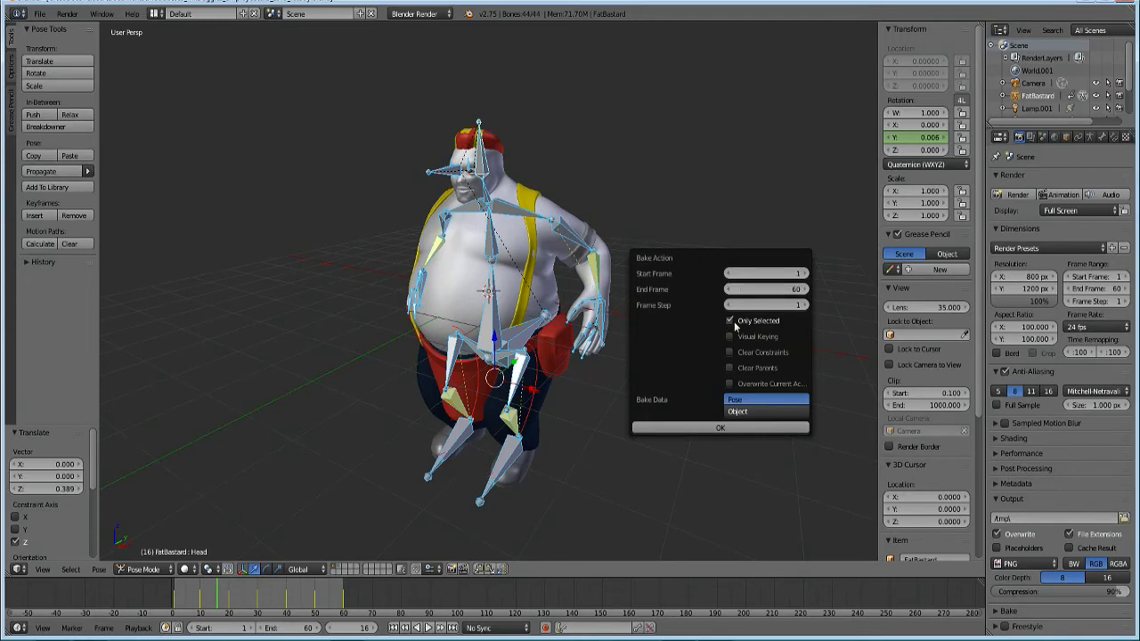
left_click(700, 429)
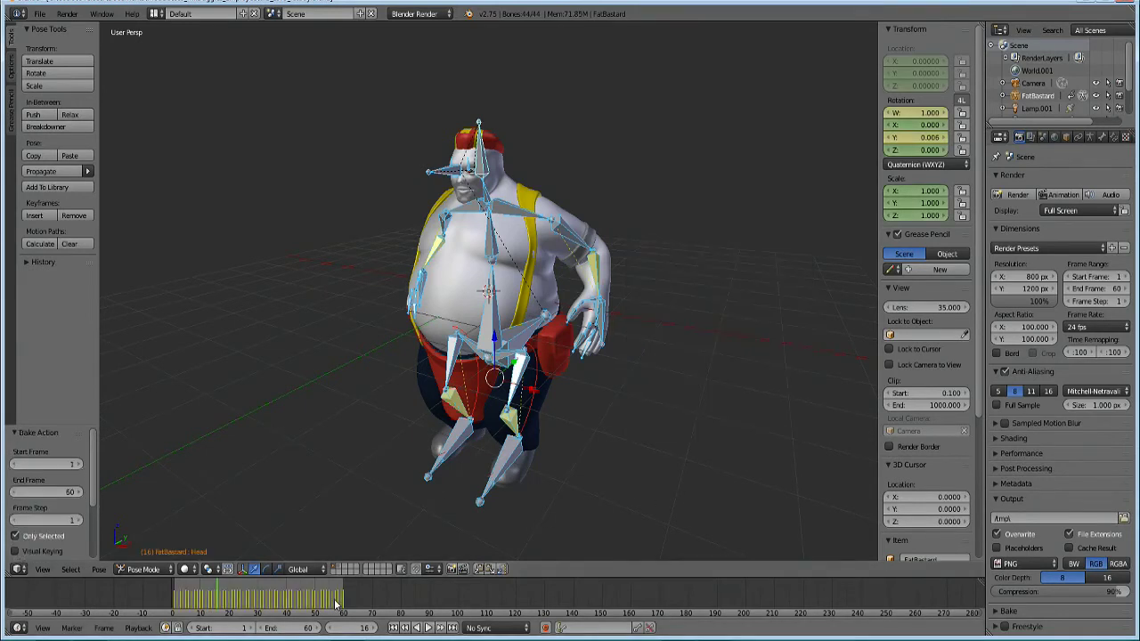
Step: Scrub the baked keys to frame 6 and discard the accidental render border
left_click_drag(225, 592, 189, 595)
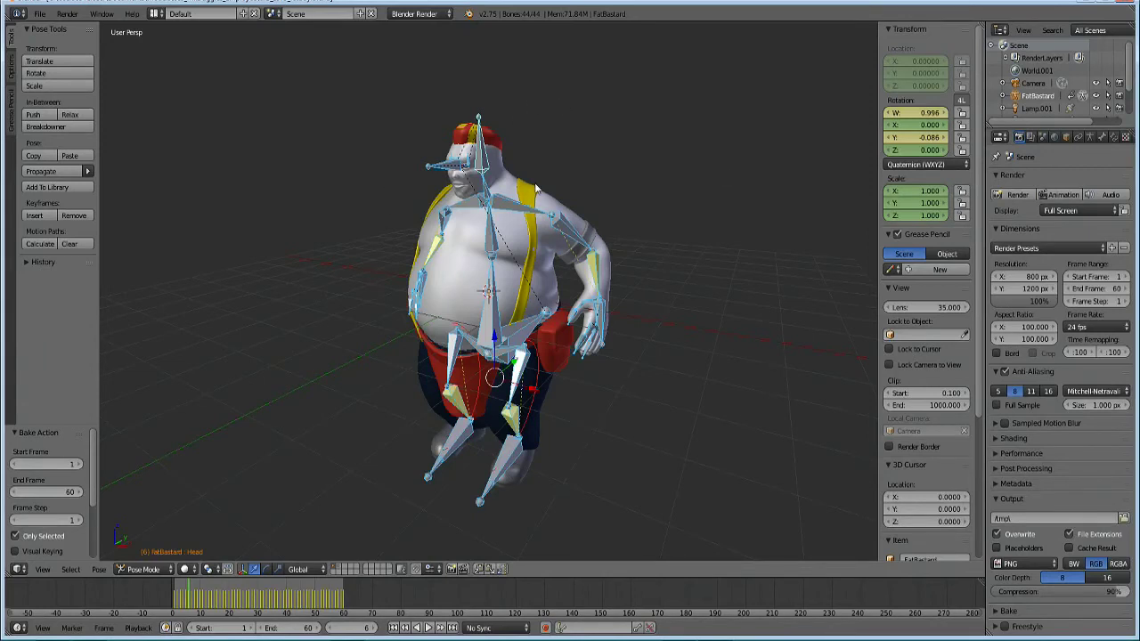
key("shift+b")
left_click_drag(327, 63, 710, 543)
key("Escape")
Step: Switch from Pose Mode to Object Mode and box-select all 10 character objects
left_click(158, 570)
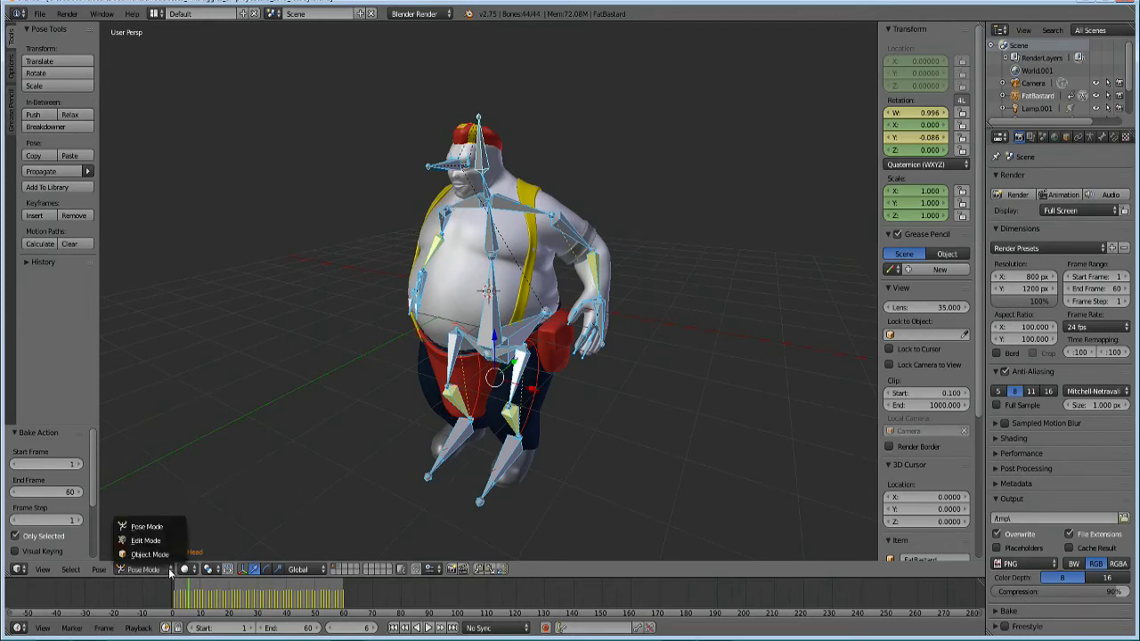
left_click(149, 553)
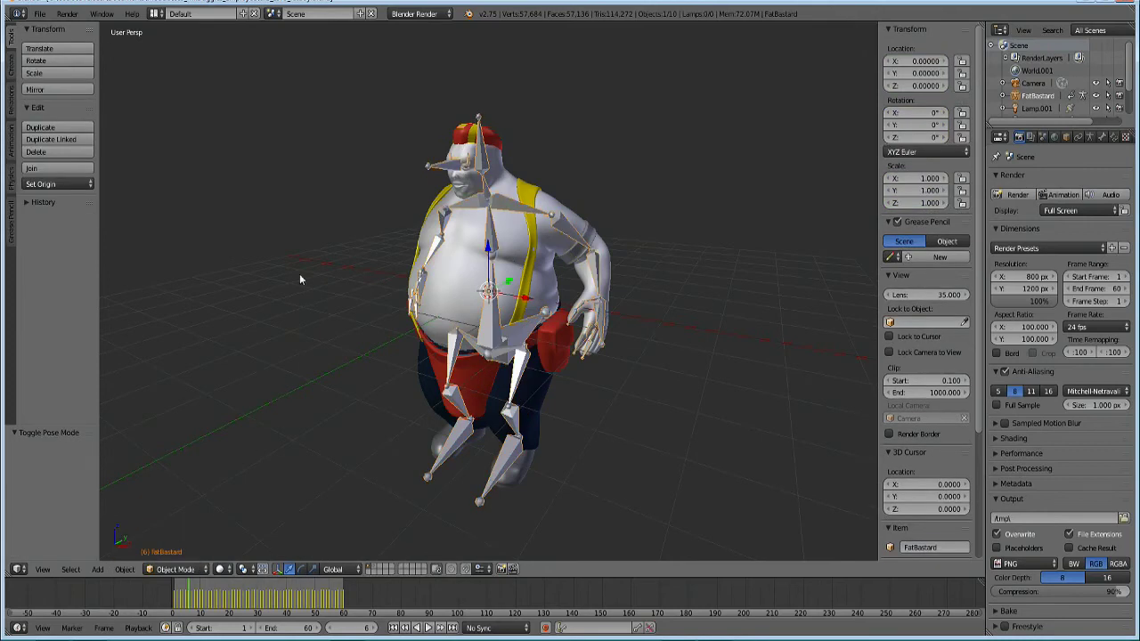
key("b")
left_click_drag(332, 66, 679, 535)
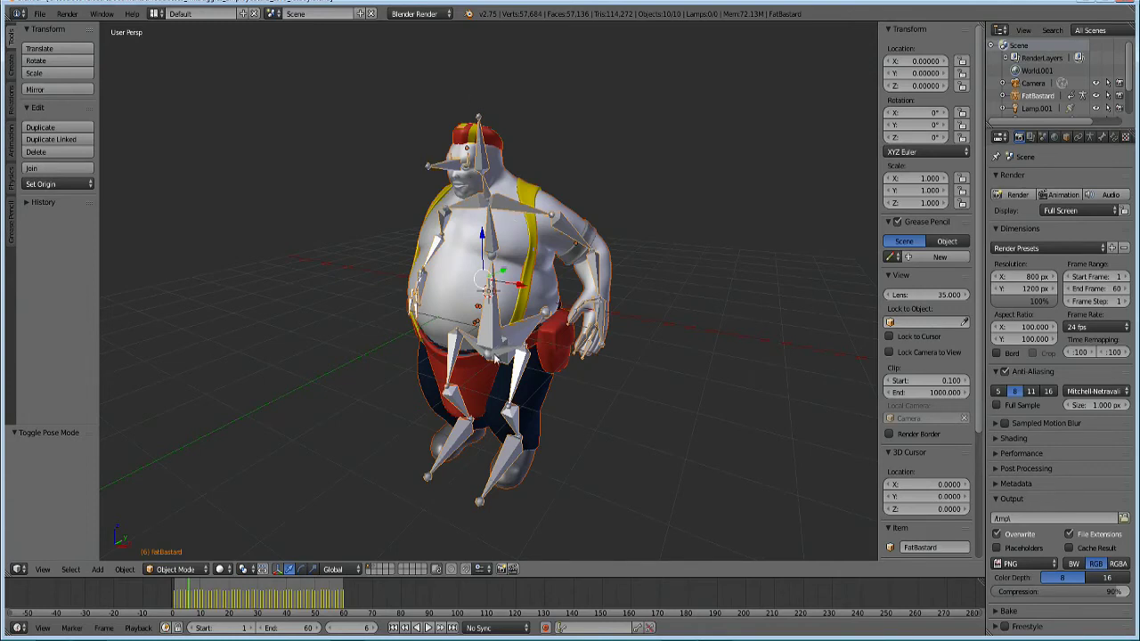
Step: Start an FBX export of the character from the File > Export menu
left_click(40, 16)
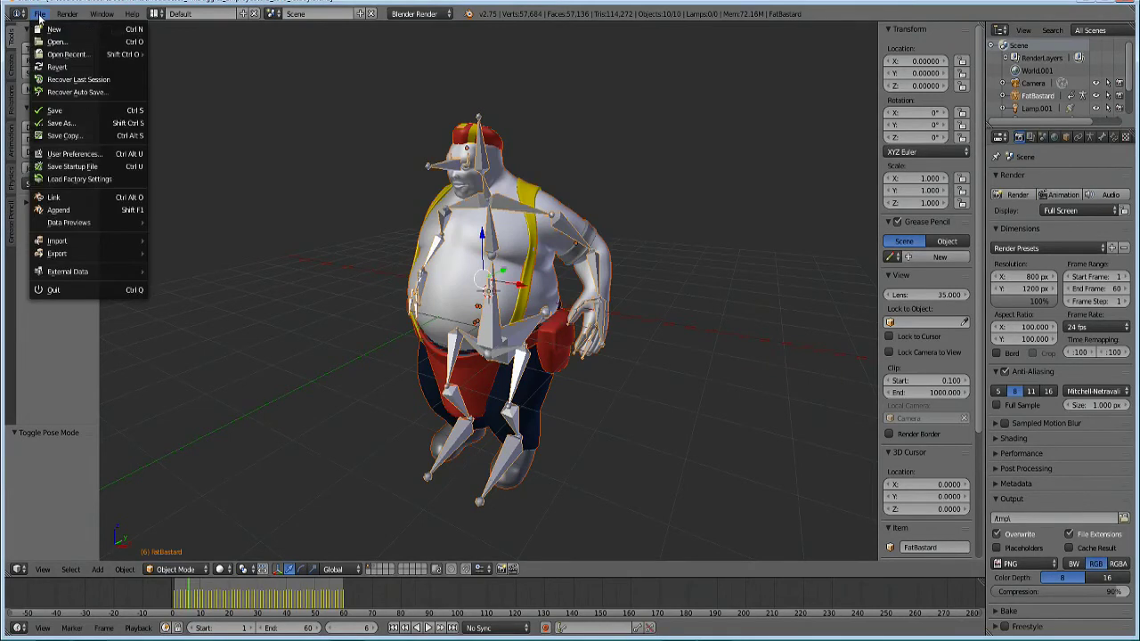
left_click(41, 15)
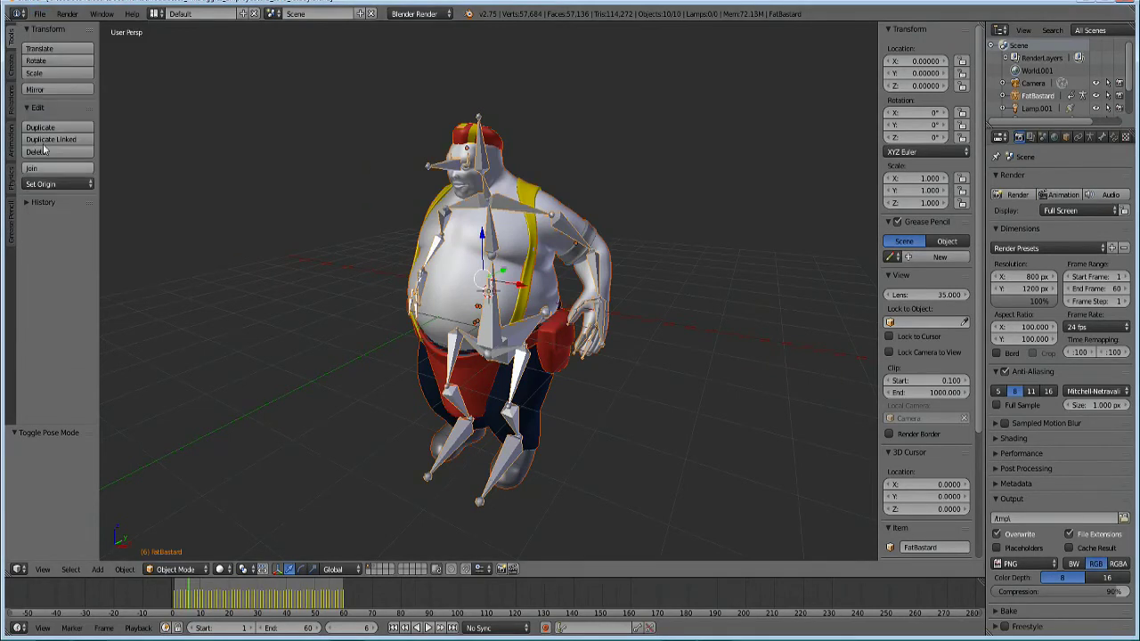
left_click(43, 15)
mouse_move(51, 254)
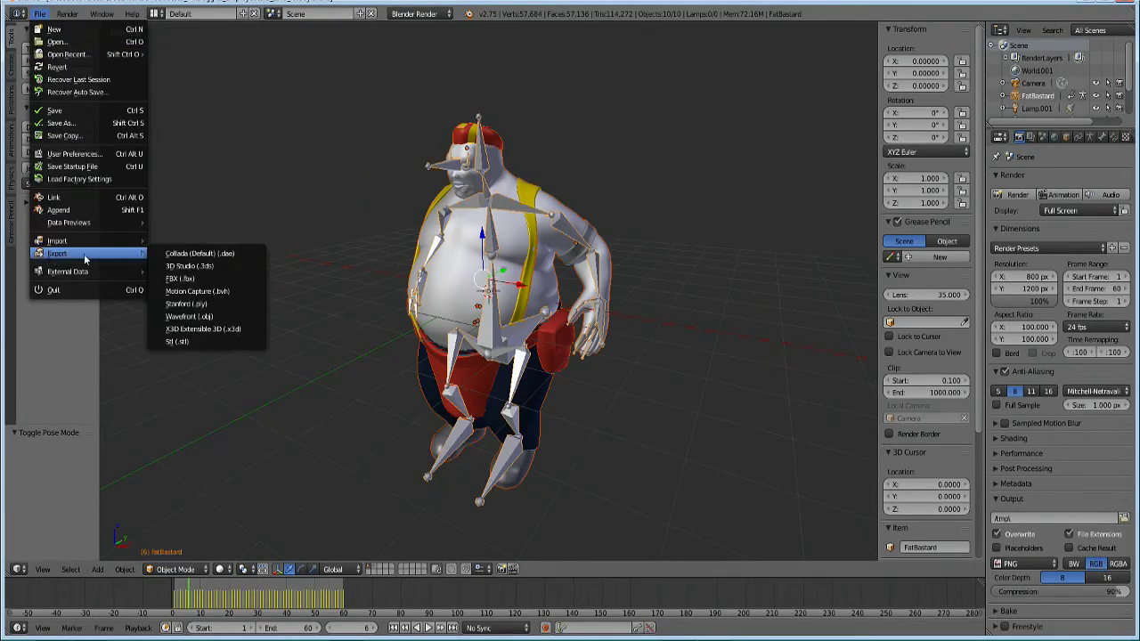
left_click(185, 278)
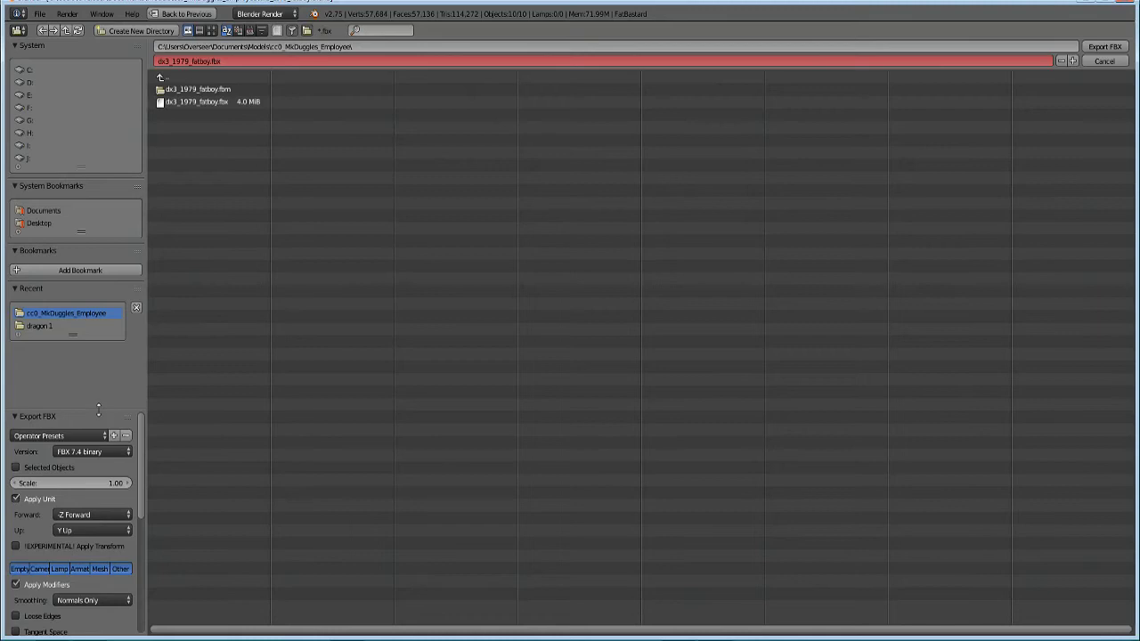
left_click_drag(97, 410, 86, 154)
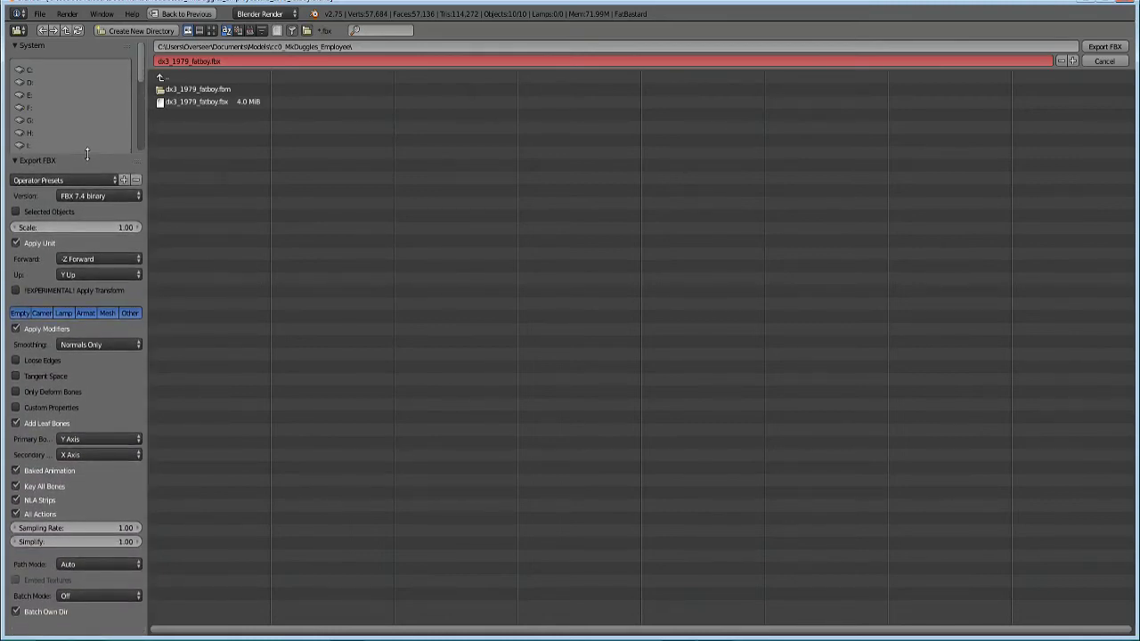
Step: Export Selected Objects only at scale 0.1, Armature and Mesh, without leaf bones
left_click(49, 212)
left_click(87, 226)
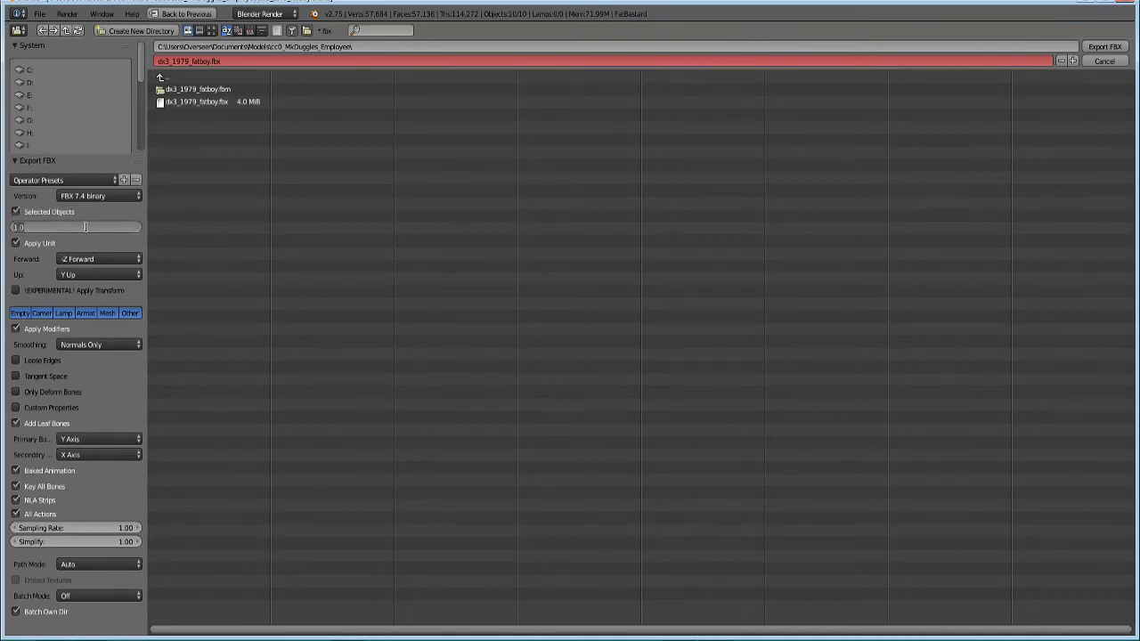
type("0.1")
key("Return")
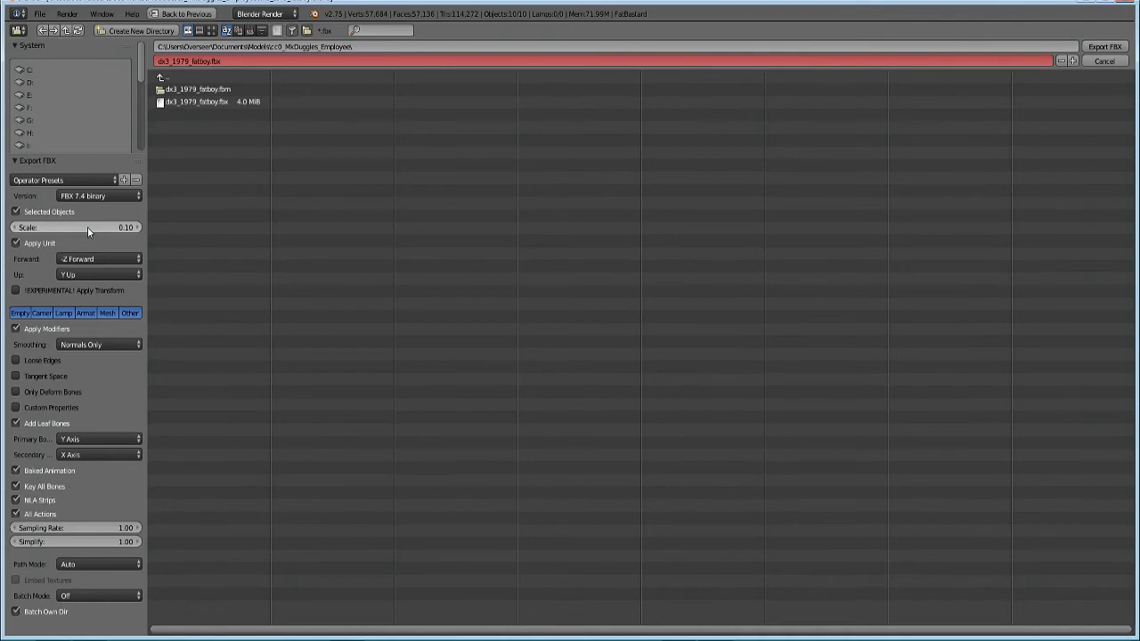
left_click(82, 313)
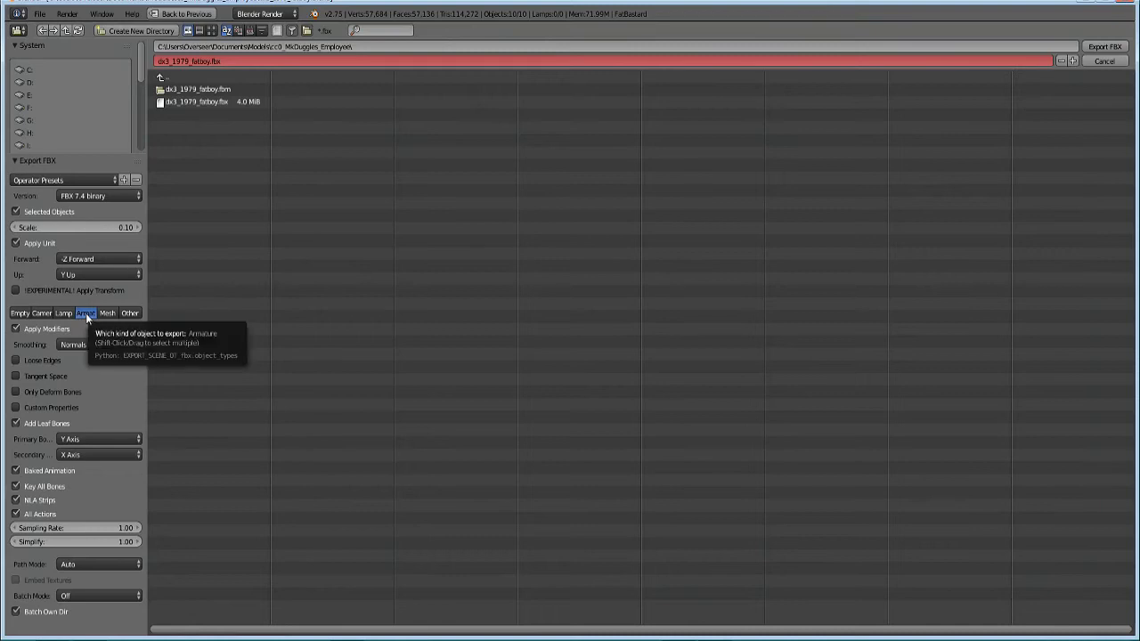
left_click(103, 316, "shift")
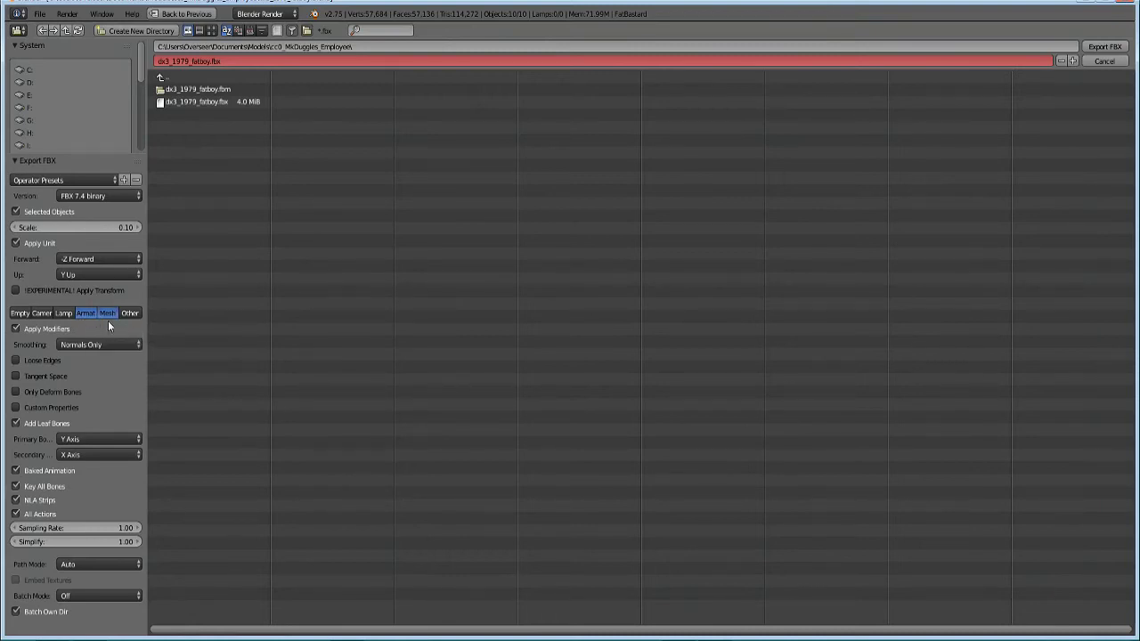
left_click(15, 423)
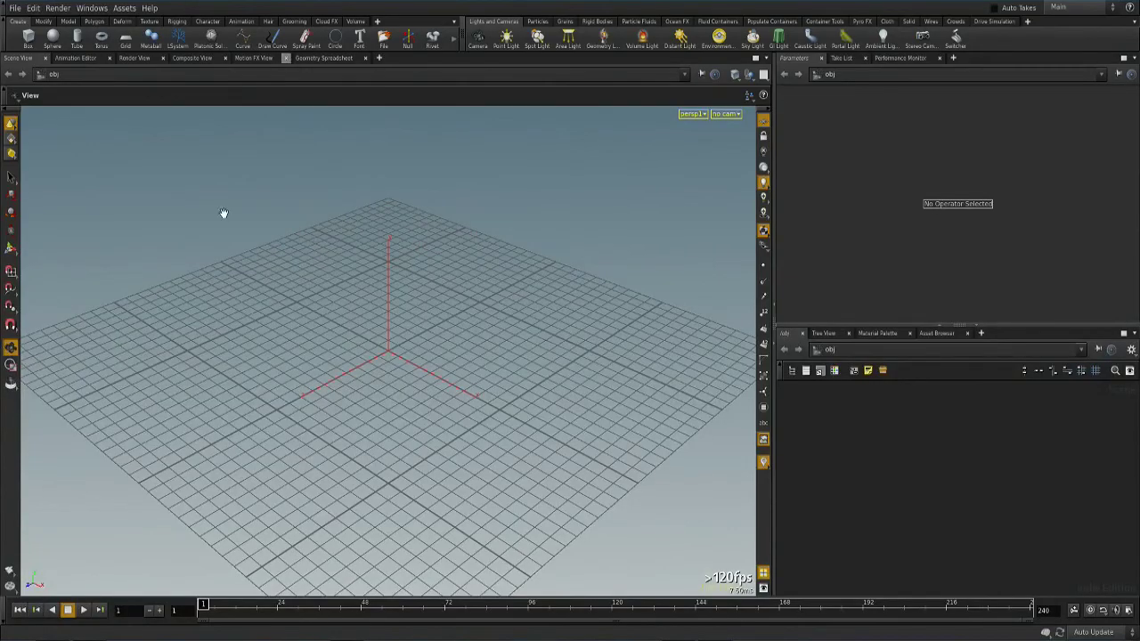
Step: Bring up Houdini's FBX import options, centred in the window
left_click(16, 9)
mouse_move(25, 176)
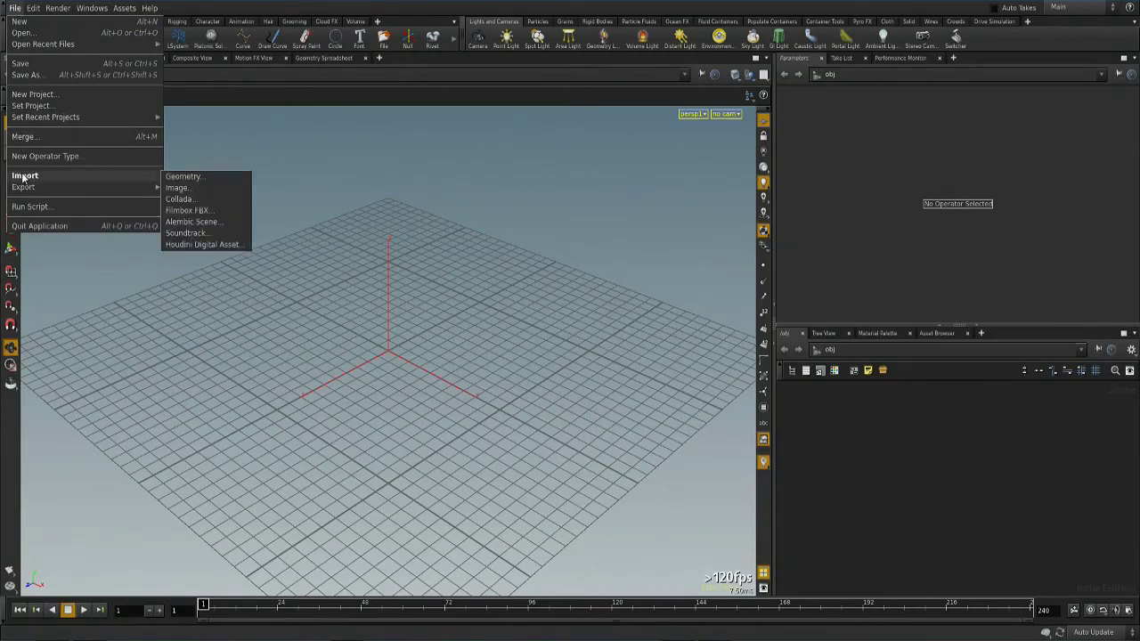
left_click(181, 210)
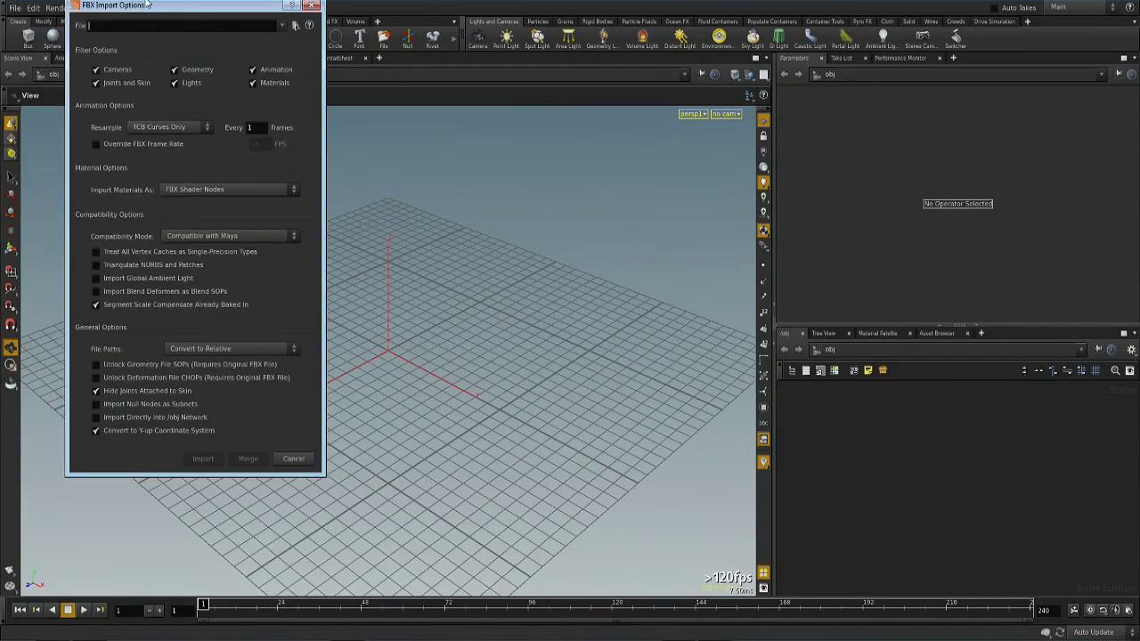
left_click_drag(152, 4, 431, 93)
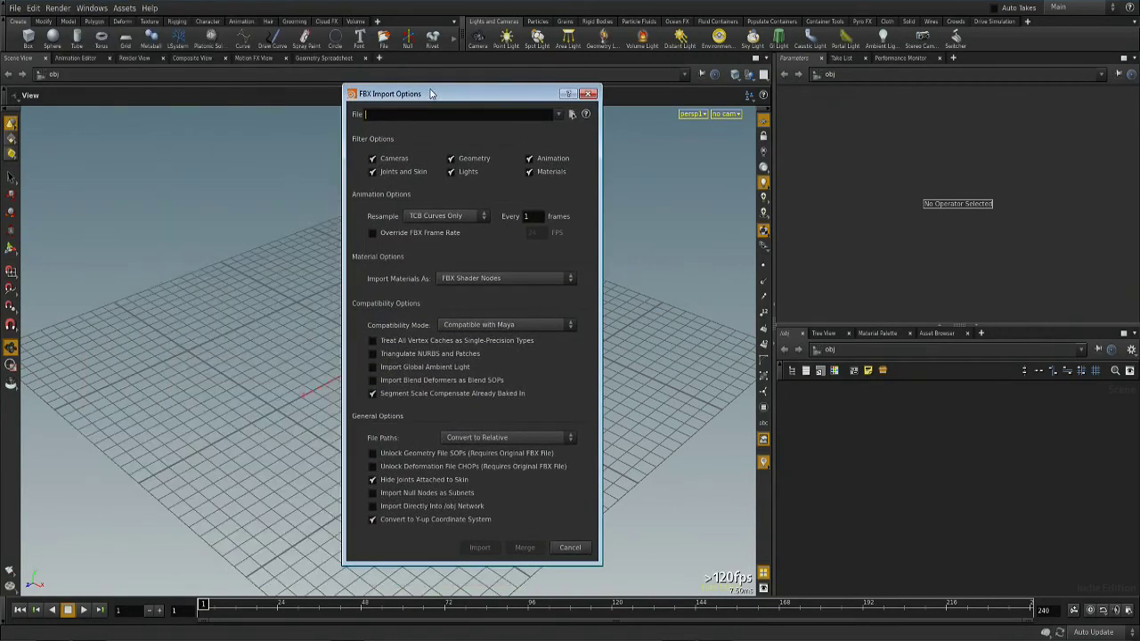
Step: Browse to Models/cc0_MkDuggles_Employee and pick dx3_1979_fatboy.fbx
left_click(572, 114)
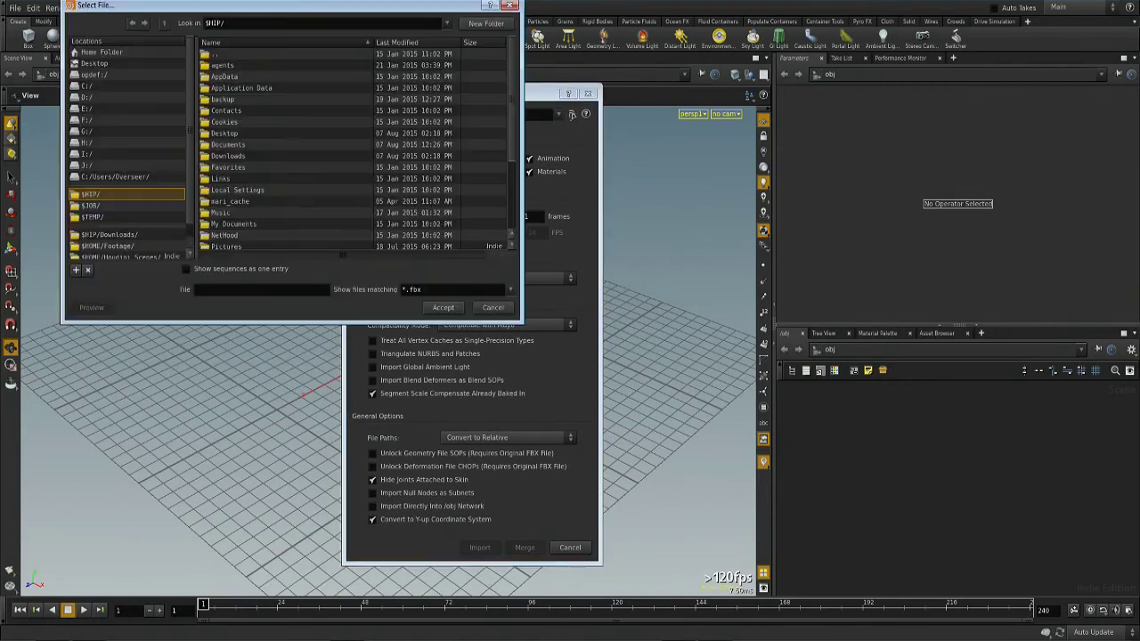
left_click(121, 246)
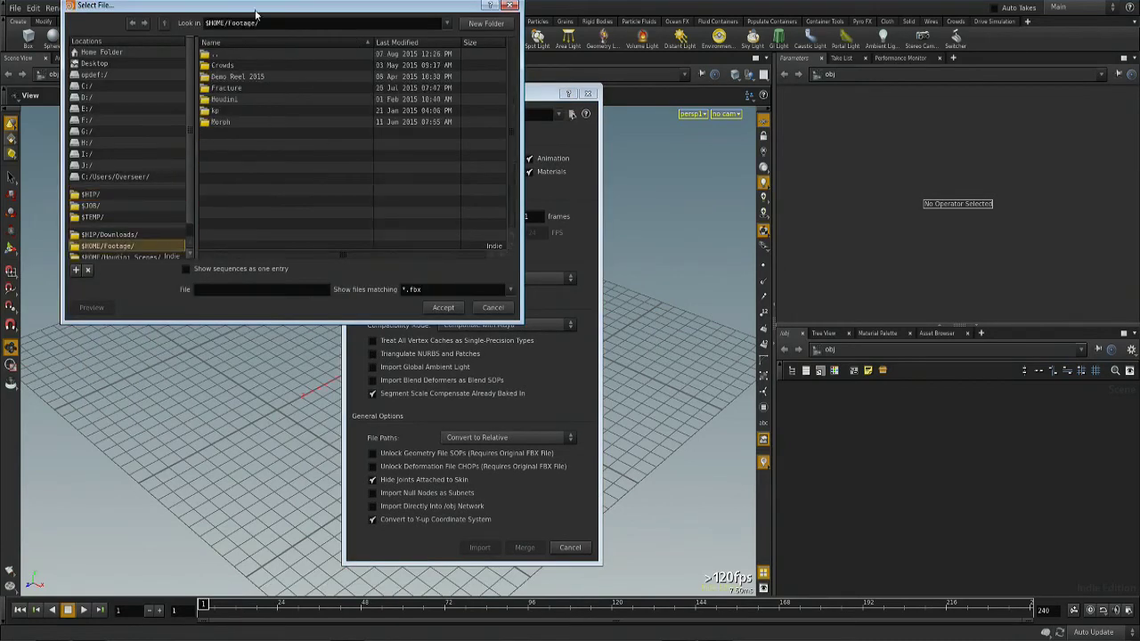
double_click(212, 54)
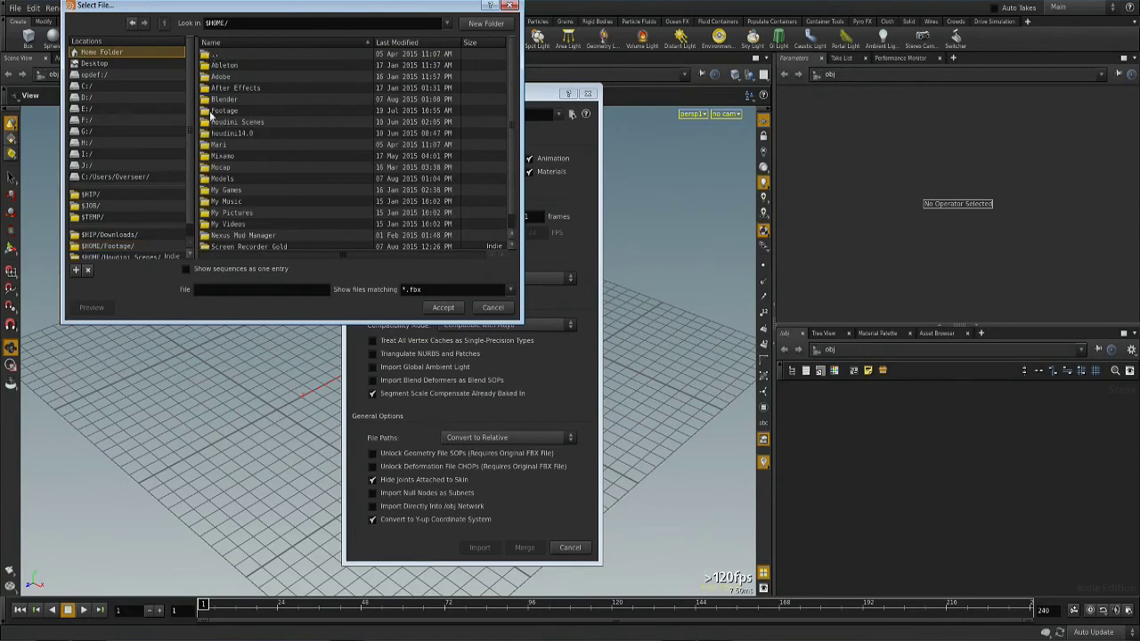
double_click(220, 178)
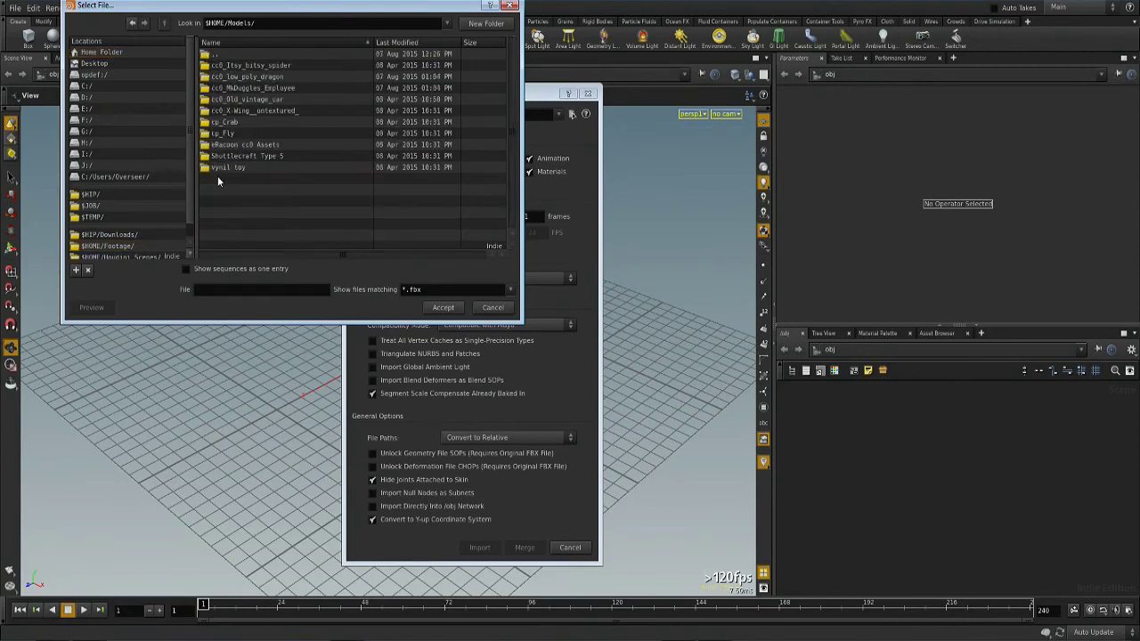
double_click(235, 88)
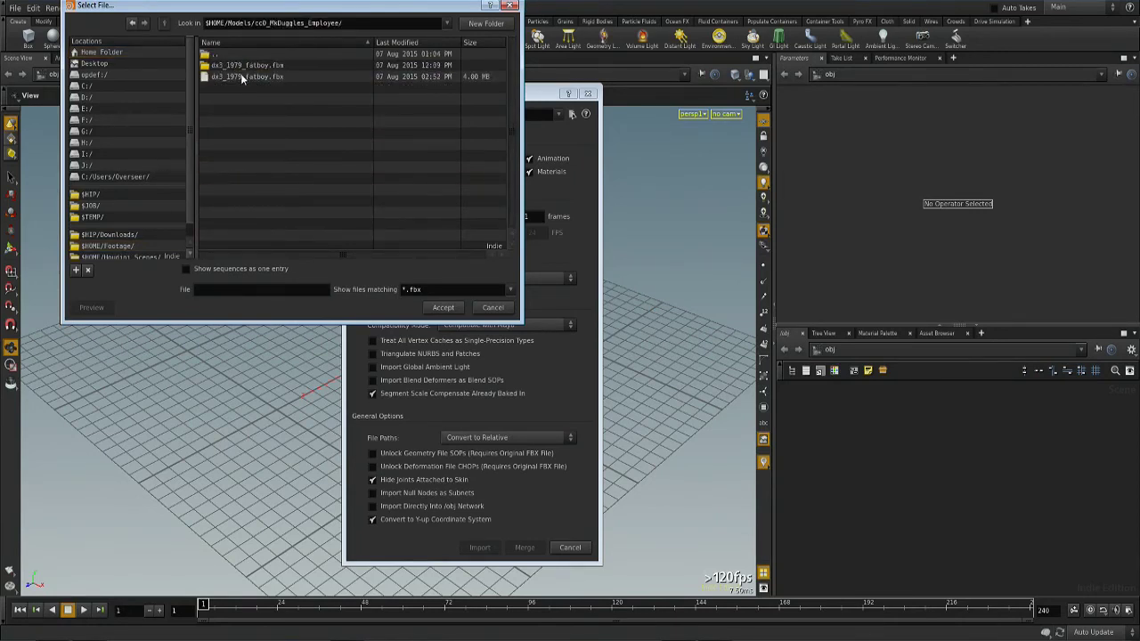
left_click(241, 77)
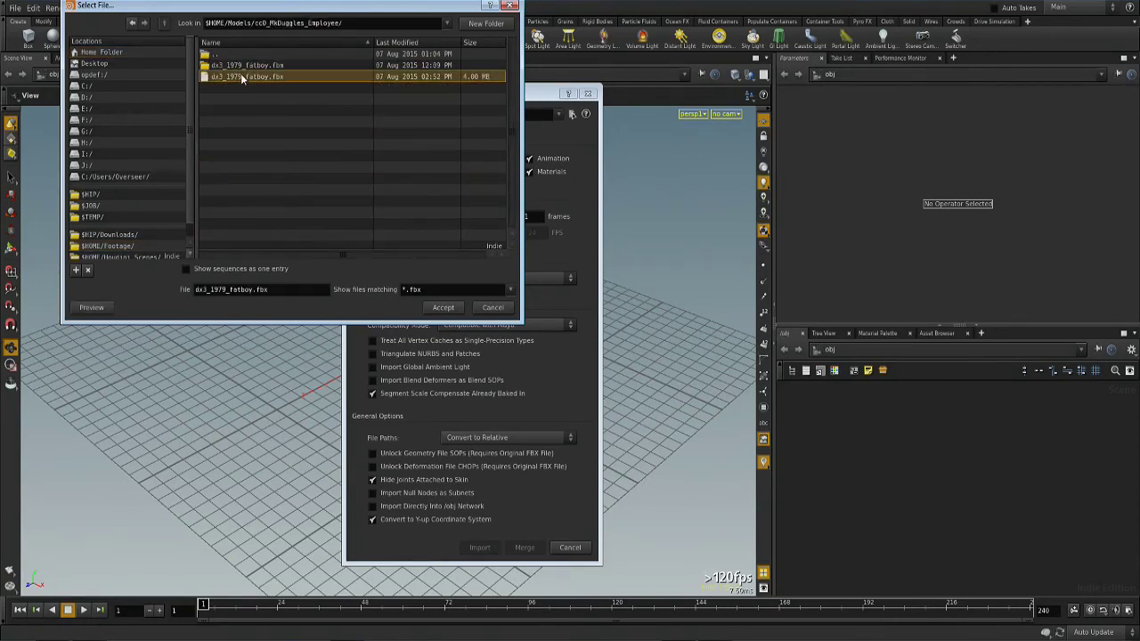
Step: Import dx3_1979_fatboy.fbx with Cameras, Lights and Convert to Y-up all unchecked
left_click(443, 308)
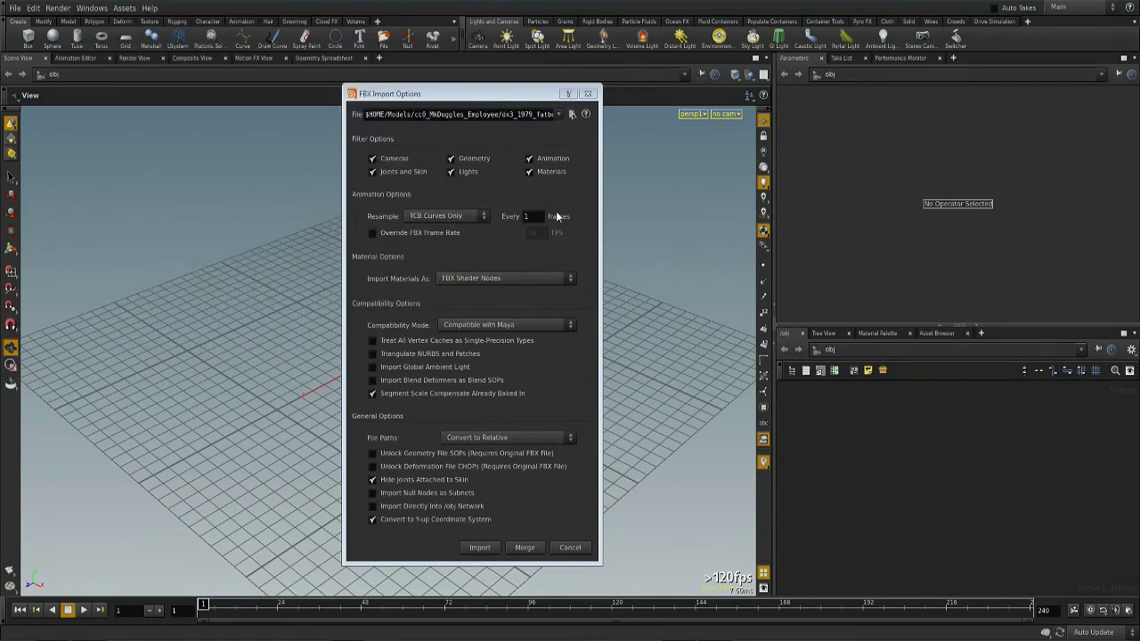
left_click(373, 160)
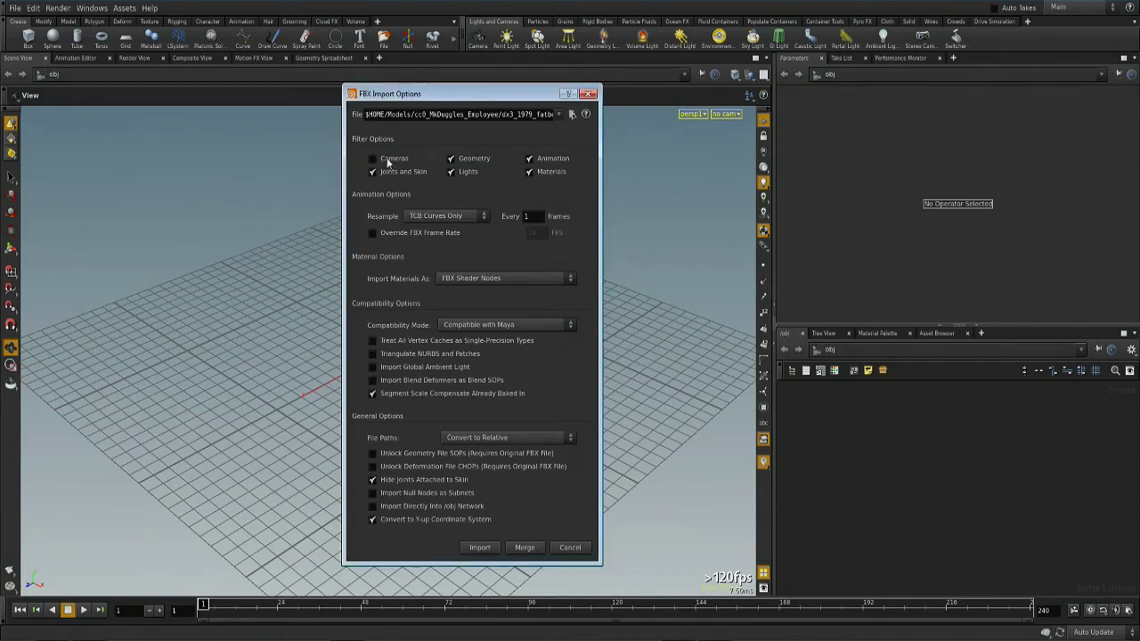
left_click(451, 173)
left_click(372, 519)
key("Return")
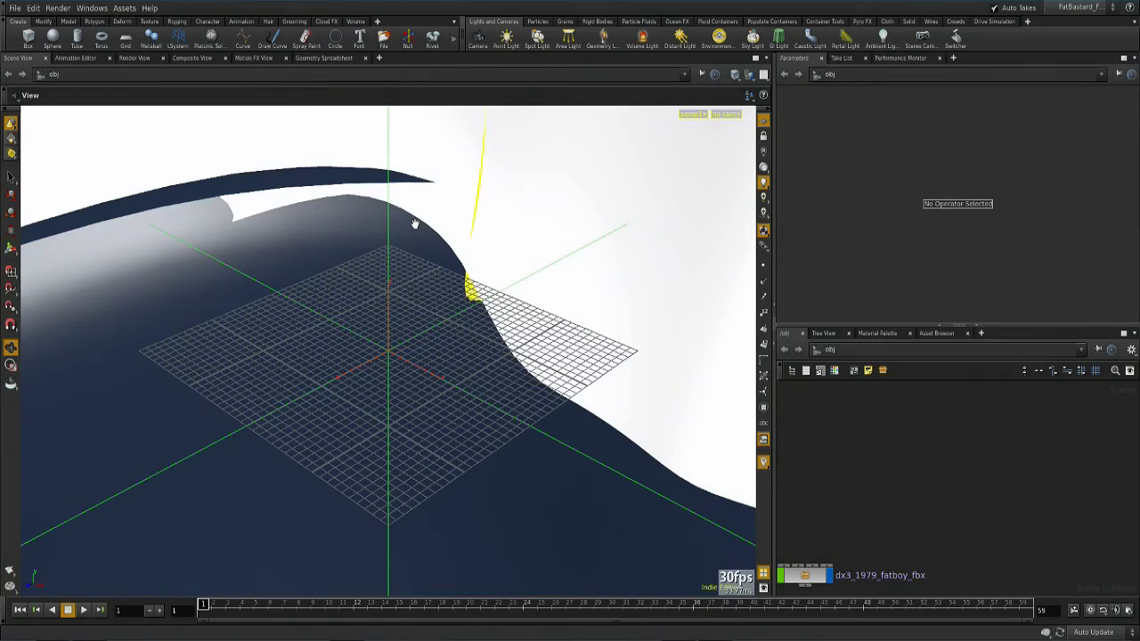
Step: Home the view on the character, play its animation and stop at frame 48
key("h")
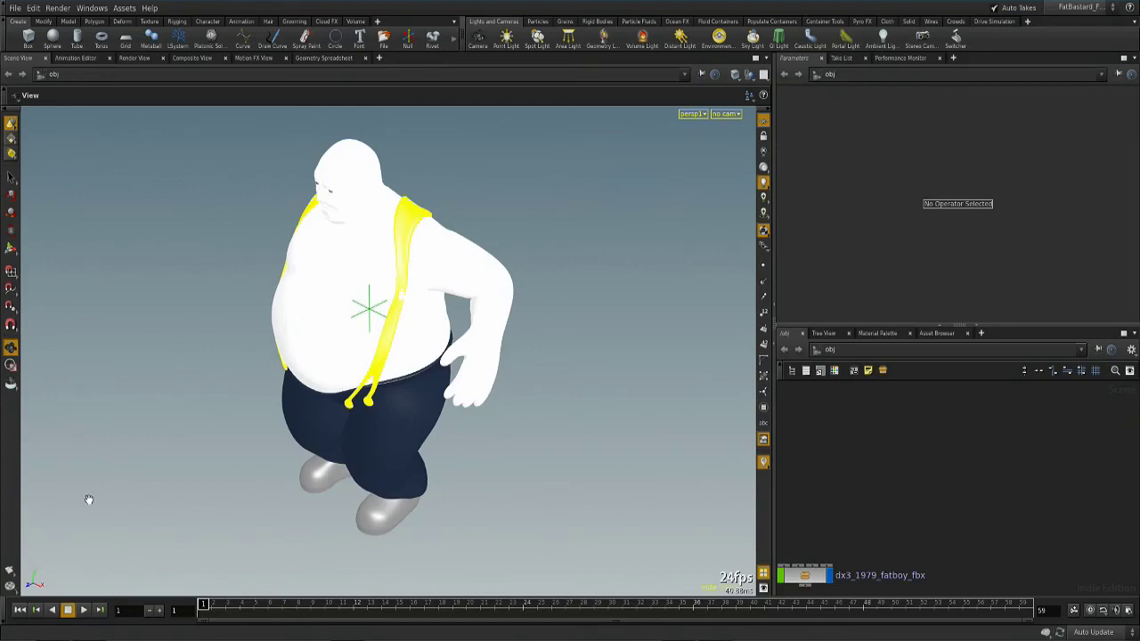
left_click(82, 609)
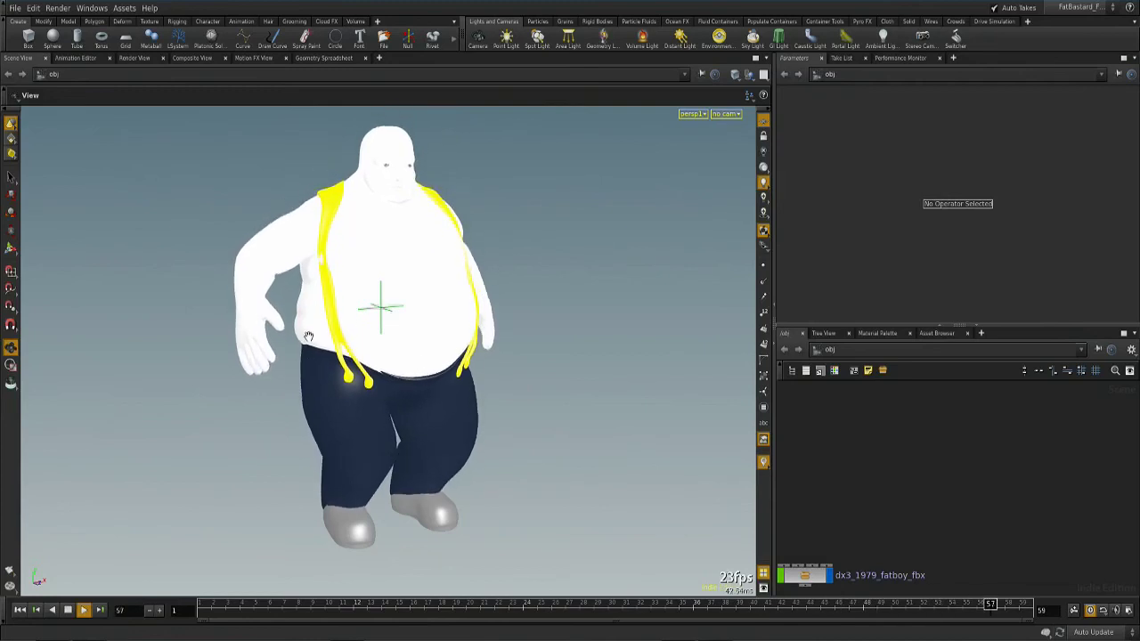
left_click(68, 611)
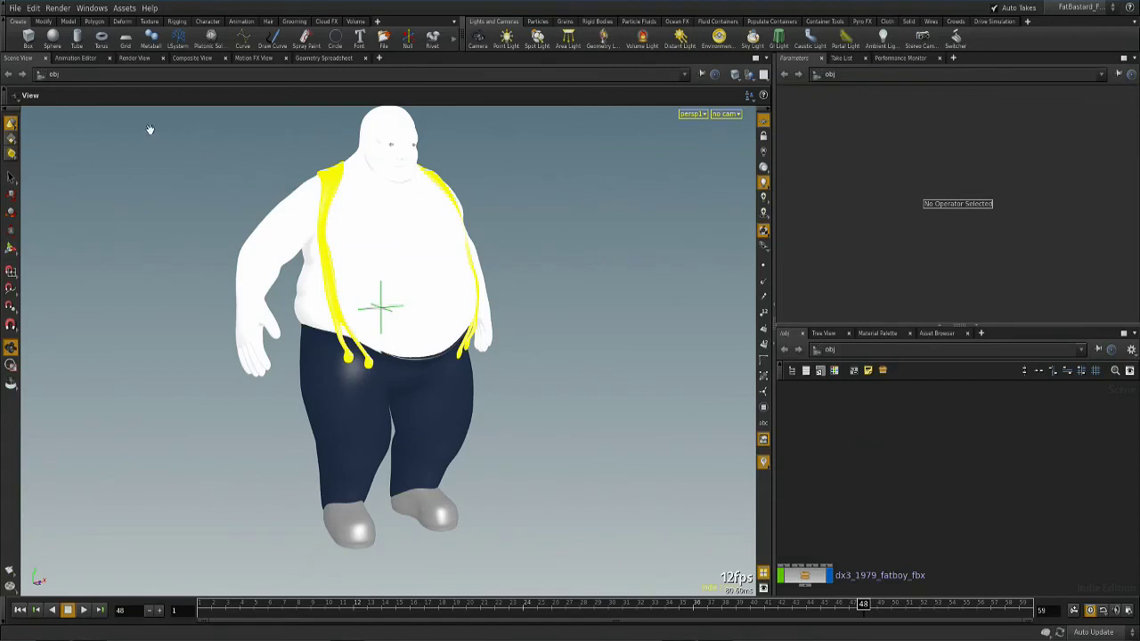
left_click(15, 9)
mouse_move(31, 188)
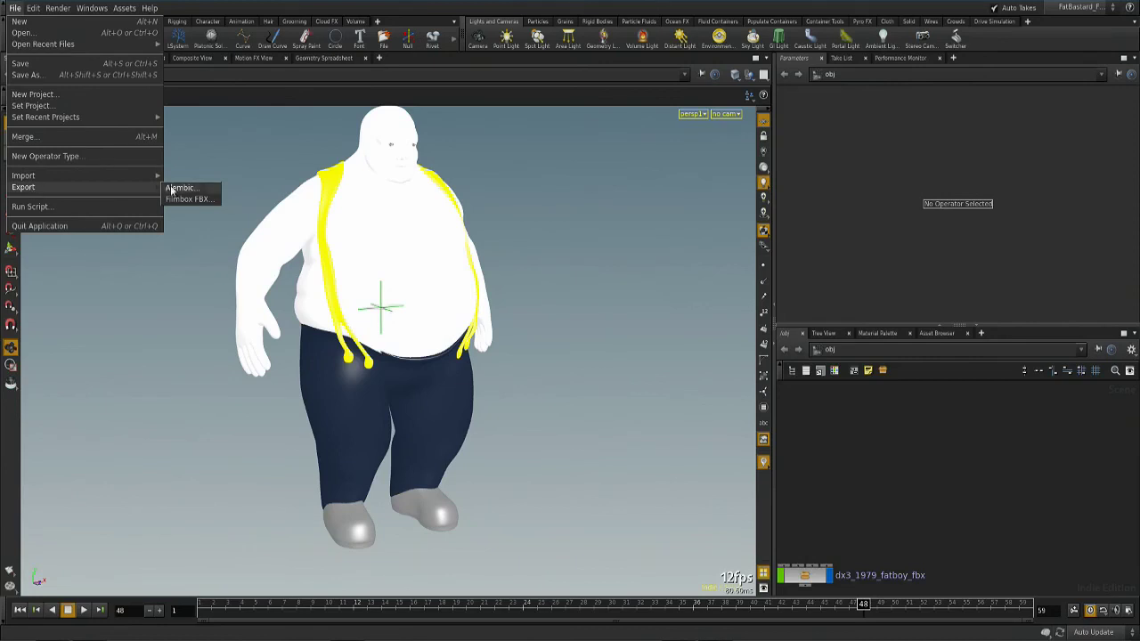
mouse_move(59, 177)
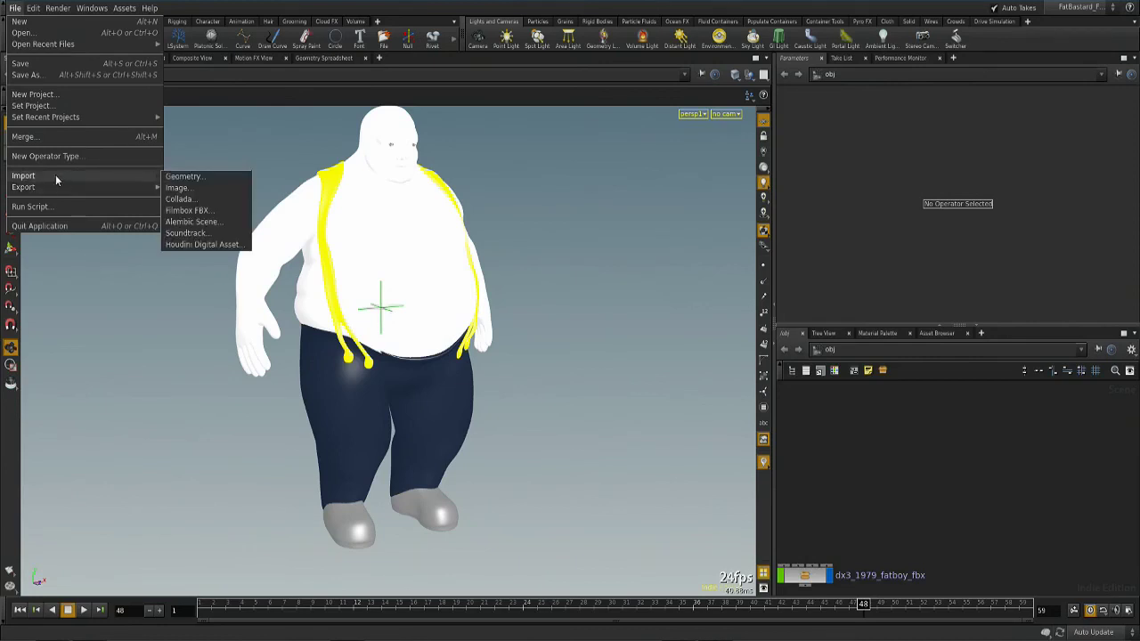
left_click(187, 210)
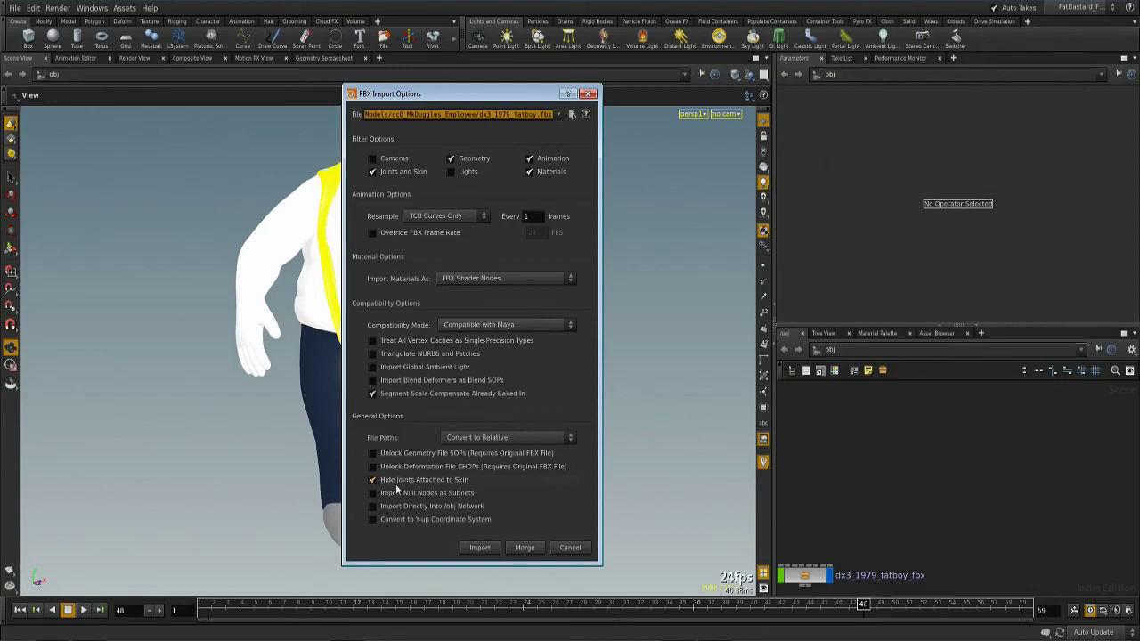
left_click(572, 548)
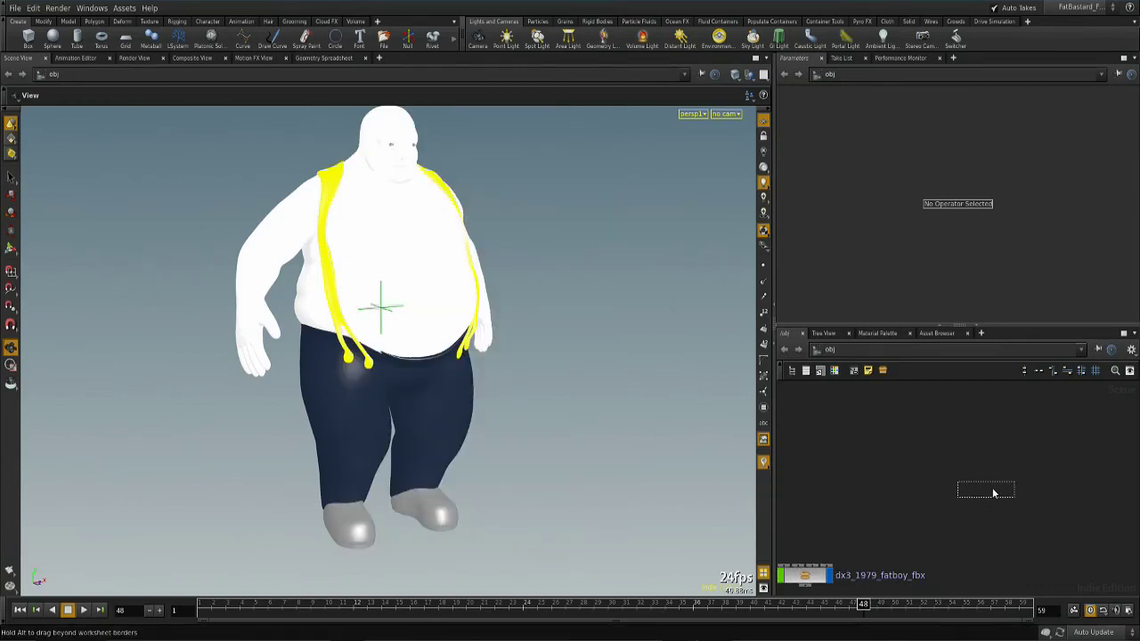
Step: Dive into the dx3_1979_fatboy_fbx subnet and maximize the network pane
left_click_drag(813, 585, 994, 494)
left_click(994, 493)
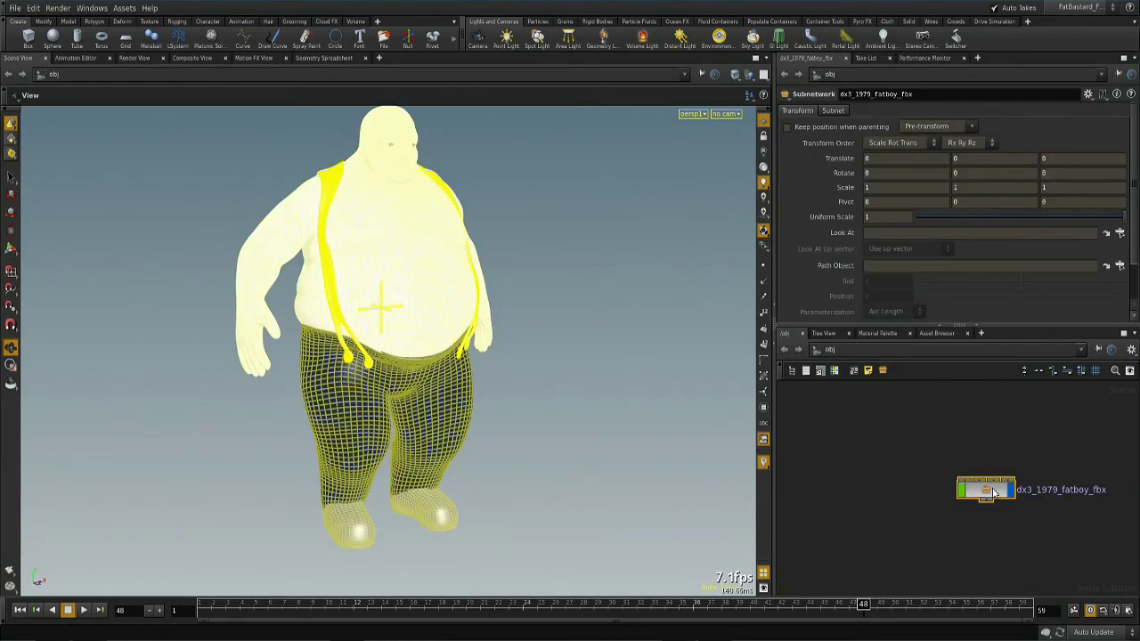
double_click(993, 491)
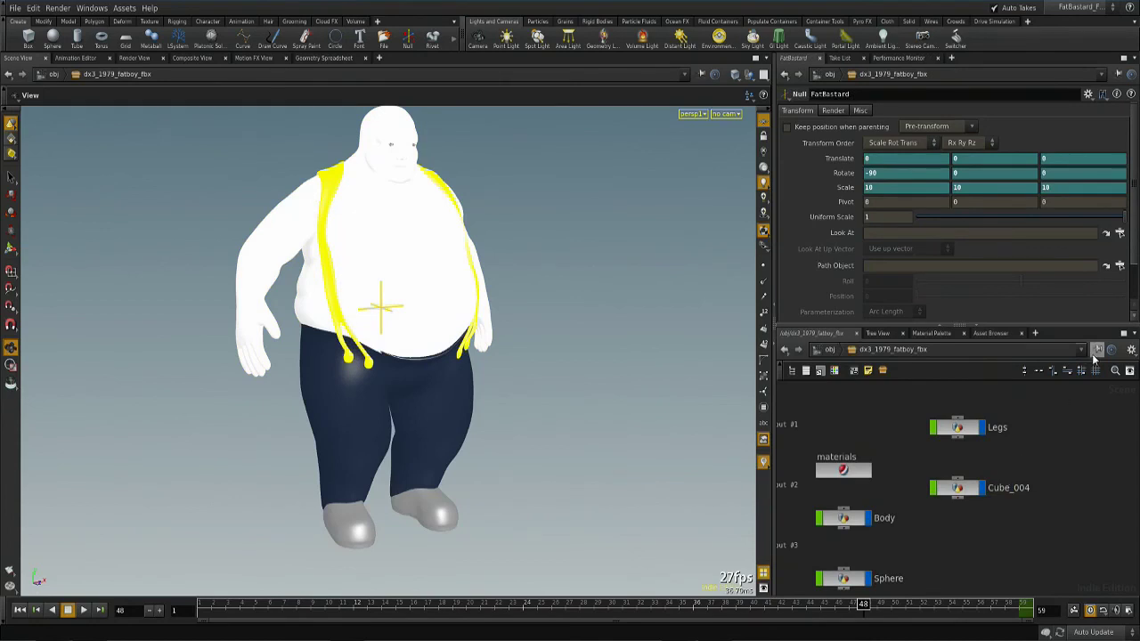
left_click(1123, 333)
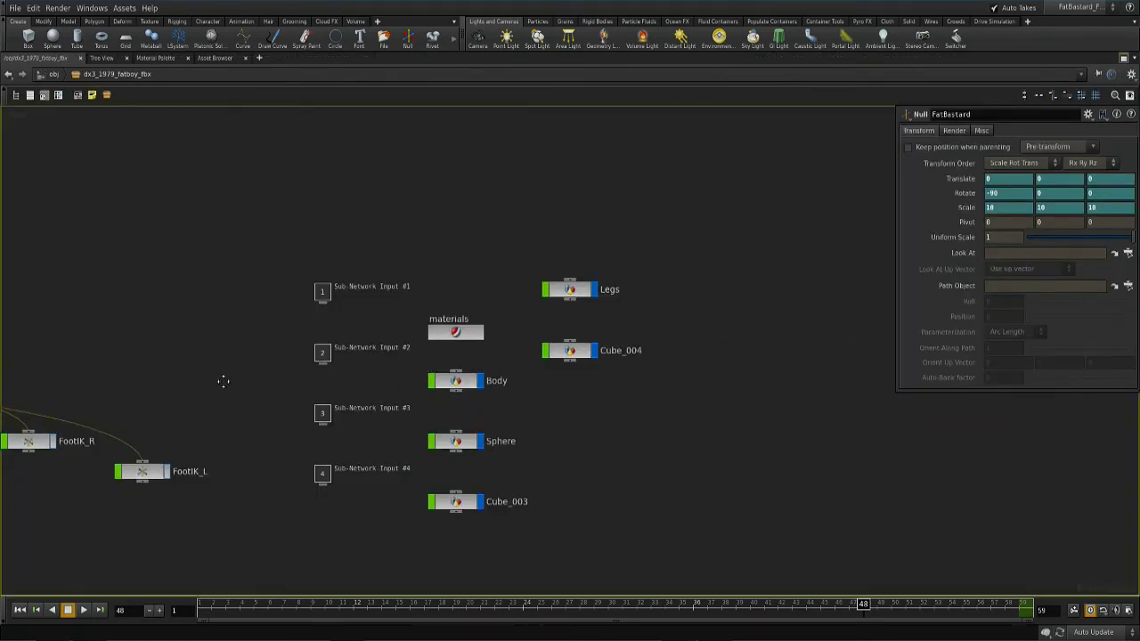
Step: Pan across the rig's bone nodes and turn on cuffR's display flag
middle_click_drag(224, 382, 725, 326)
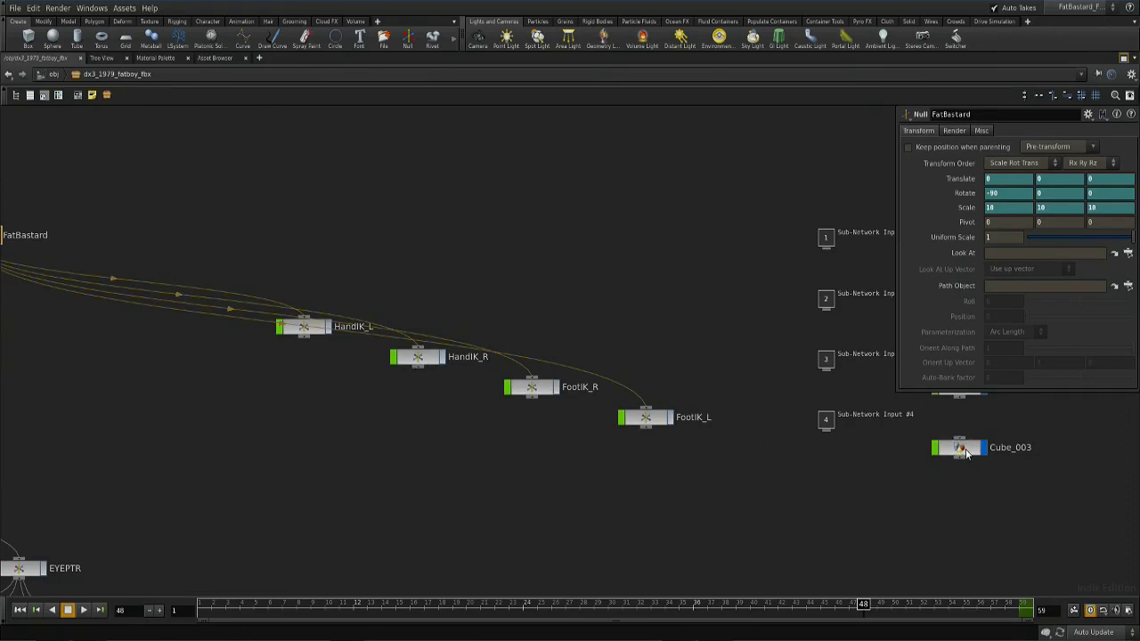
scroll(400, 426, "down", 3)
middle_click_drag(173, 422, 750, 233)
scroll(723, 259, "up", 3)
middle_click_drag(289, 341, 739, 333)
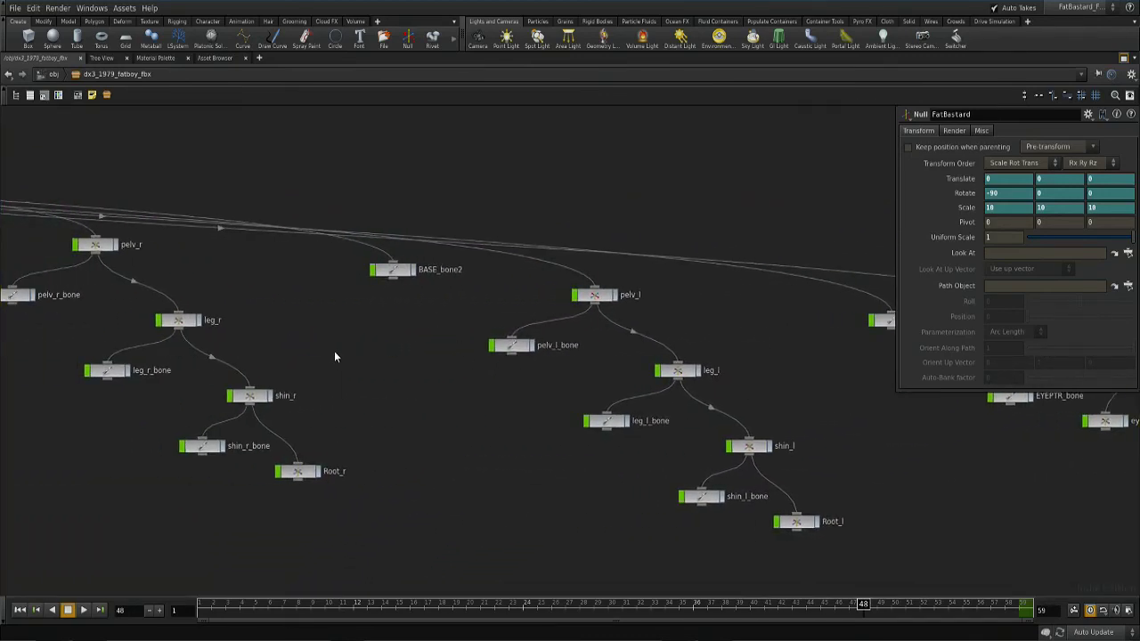
middle_click_drag(334, 356, 674, 344)
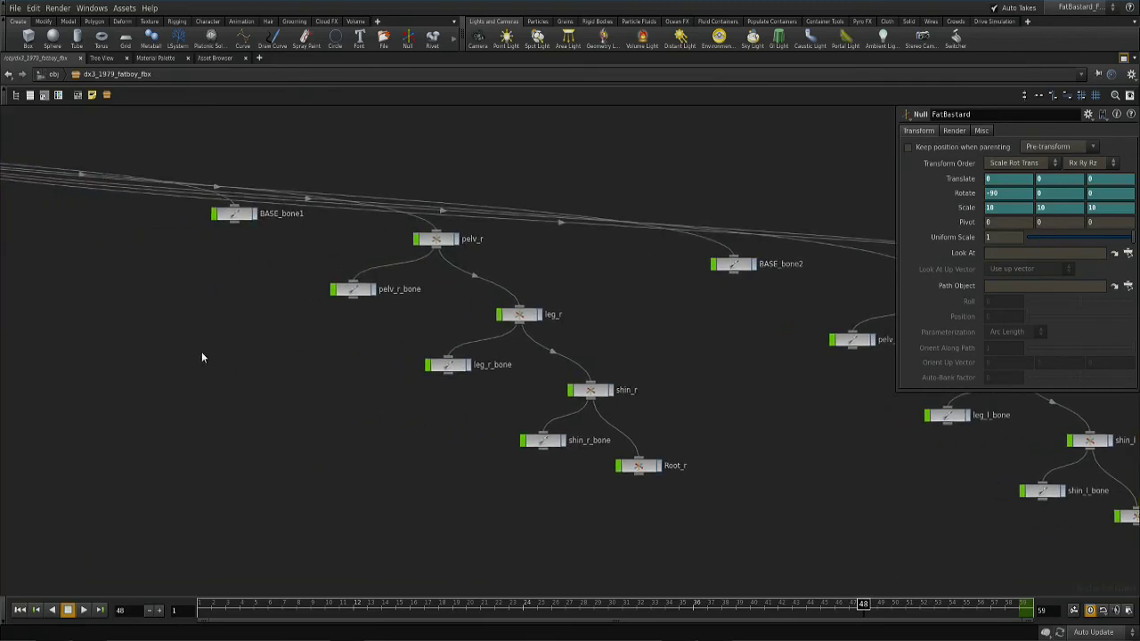
middle_click_drag(203, 353, 770, 246)
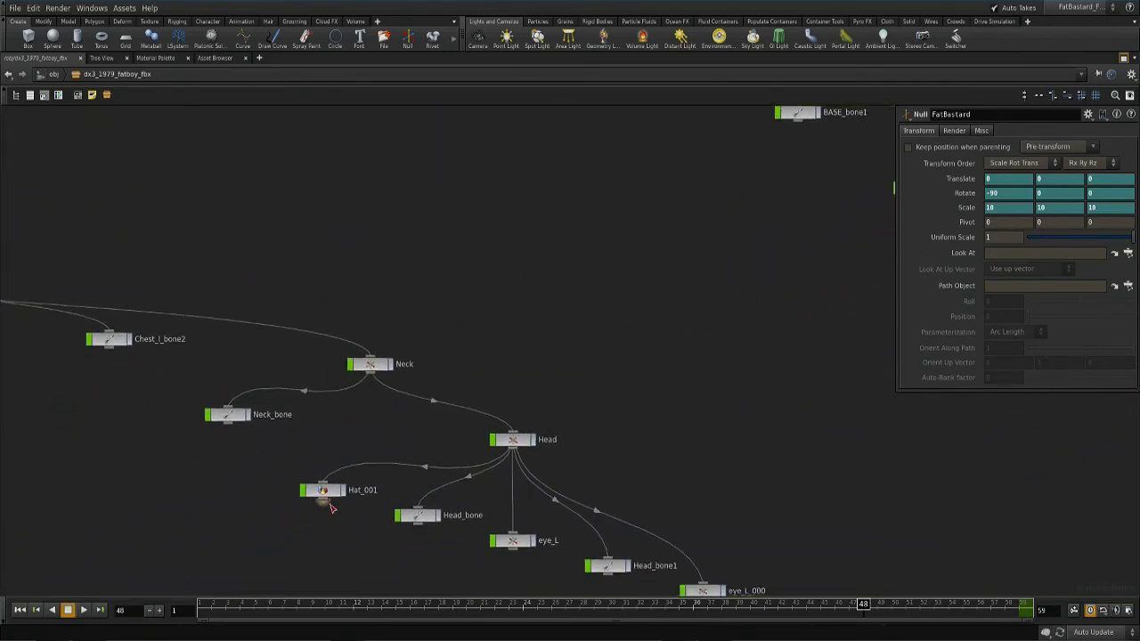
middle_click_drag(141, 478, 682, 435)
middle_click_drag(286, 406, 621, 212)
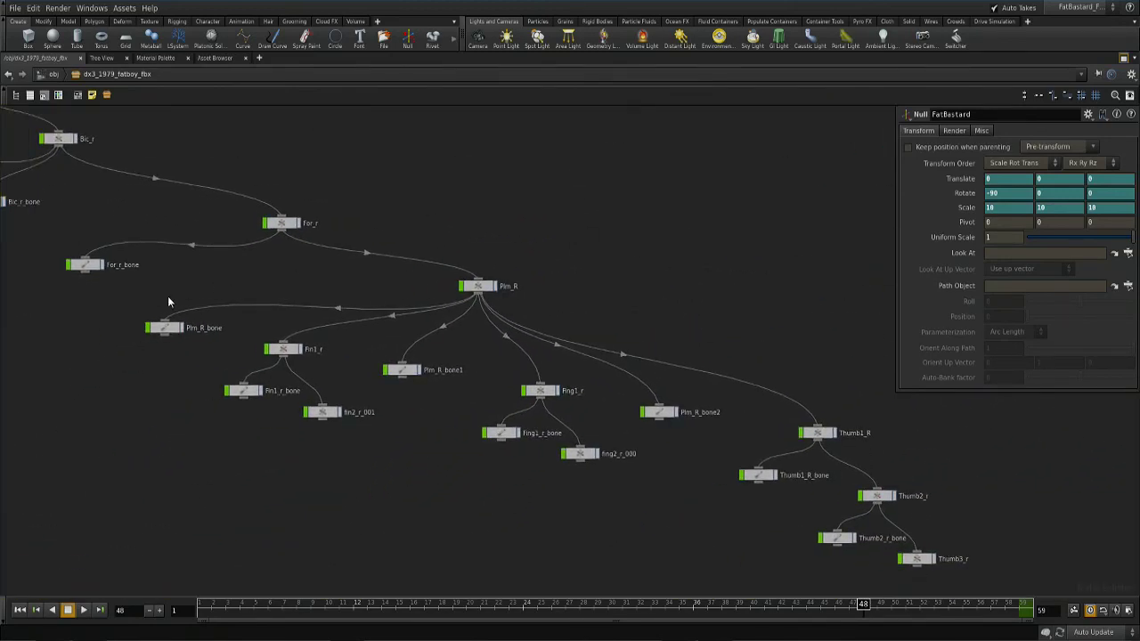
middle_click_drag(84, 308, 469, 400)
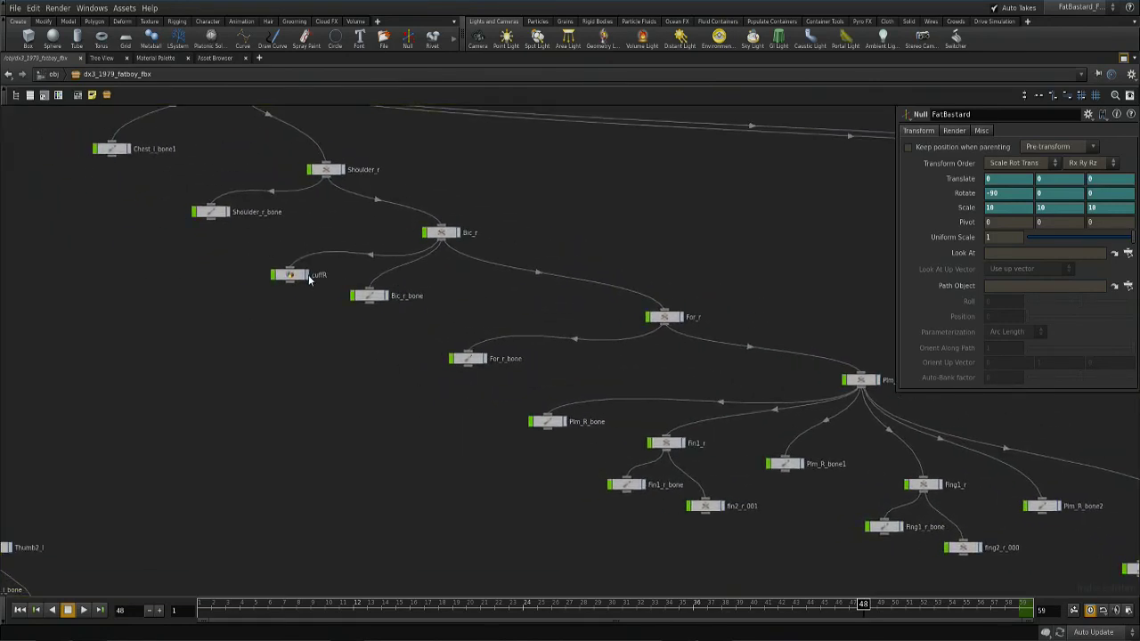
left_click(302, 275)
Step: Pan over the left-arm nodes to reach the cuffL and Hat nodes
middle_click_drag(190, 254, 428, 335)
middle_click_drag(247, 341, 687, 303)
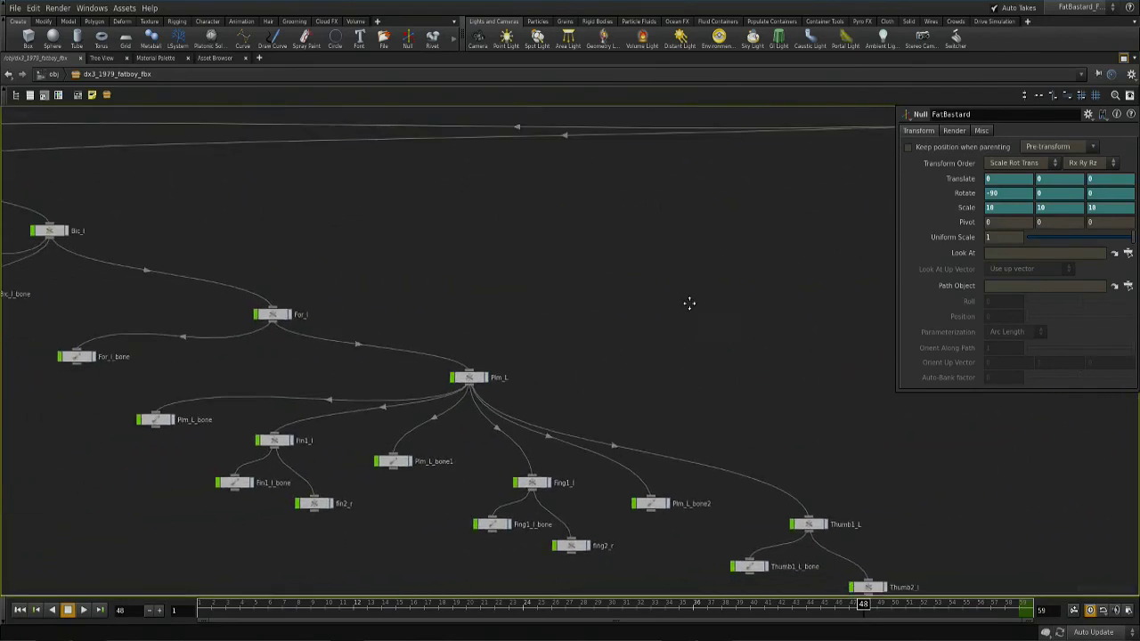
middle_click_drag(231, 250, 595, 252)
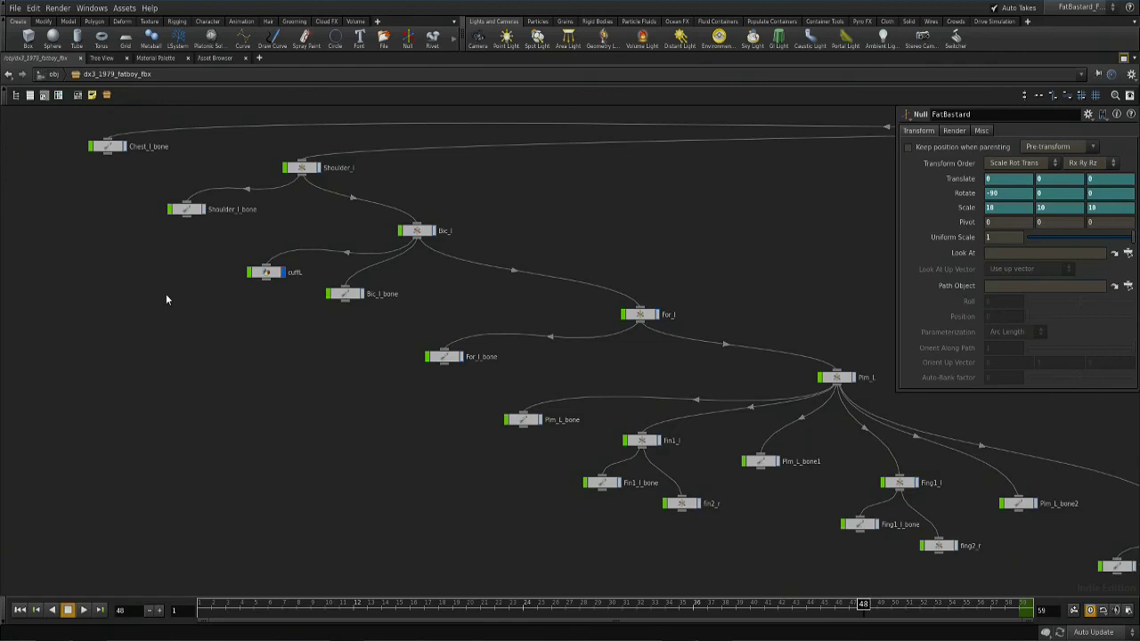
scroll(166, 294, "down", 2)
middle_click_drag(166, 293, 424, 462)
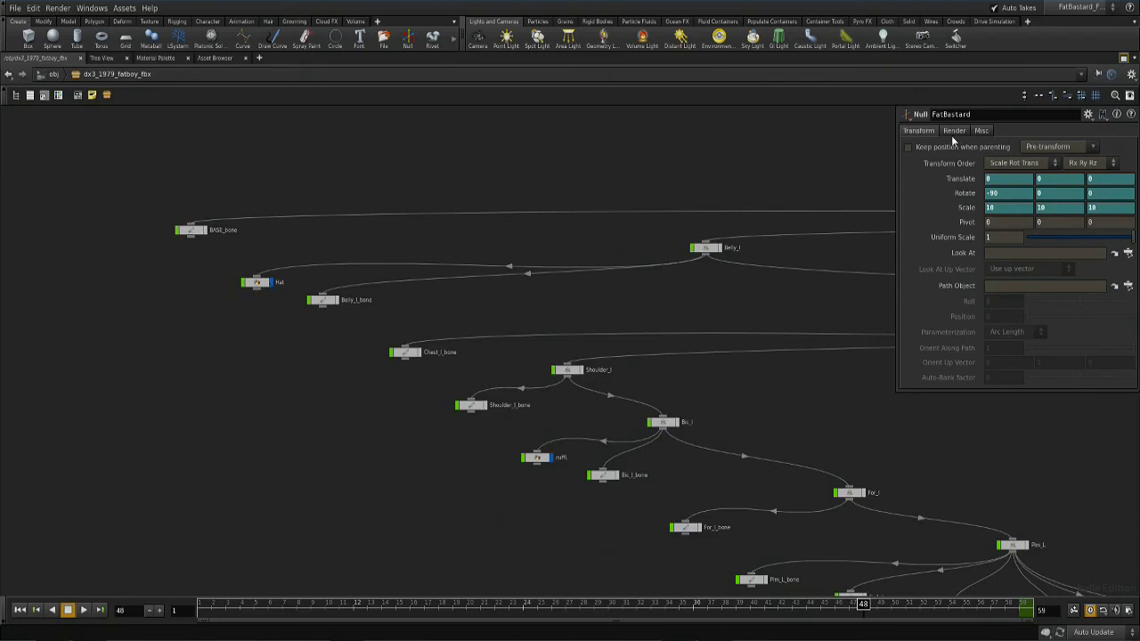
Step: Restore the 3D view layout and play the dance showing the hat and cuffs
left_click(1122, 58)
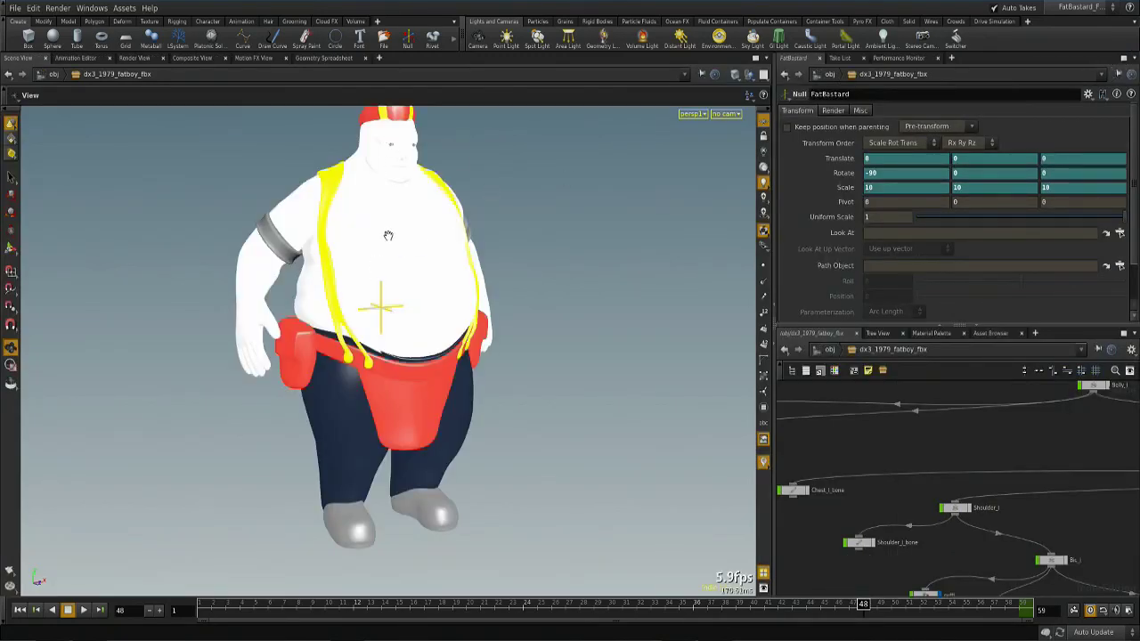
left_click_drag(381, 247, 356, 297)
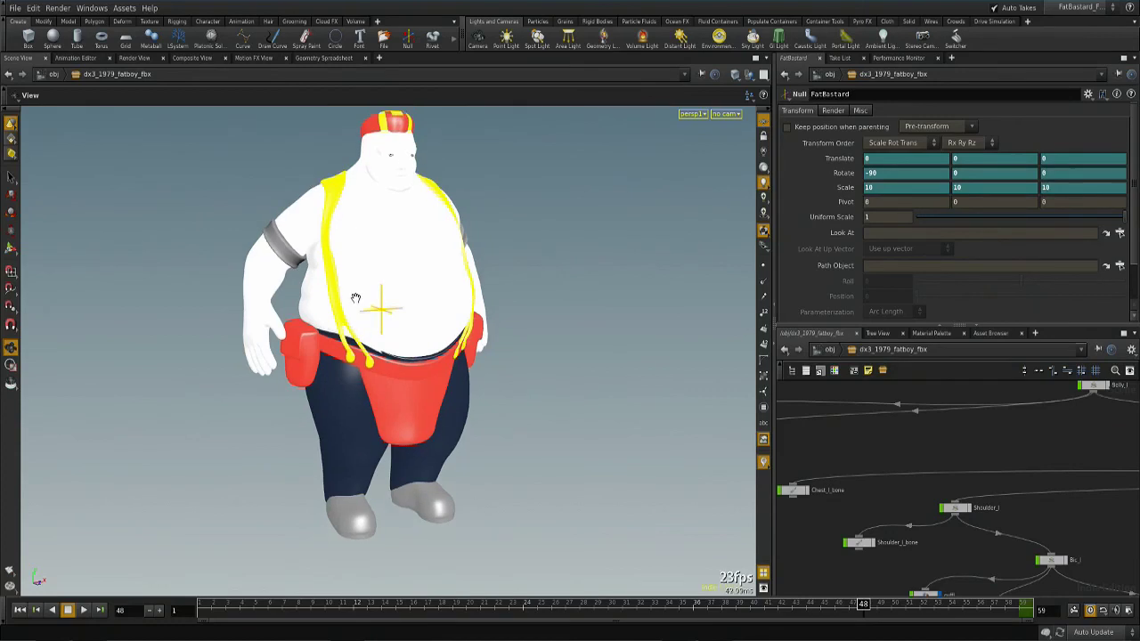
left_click(81, 610)
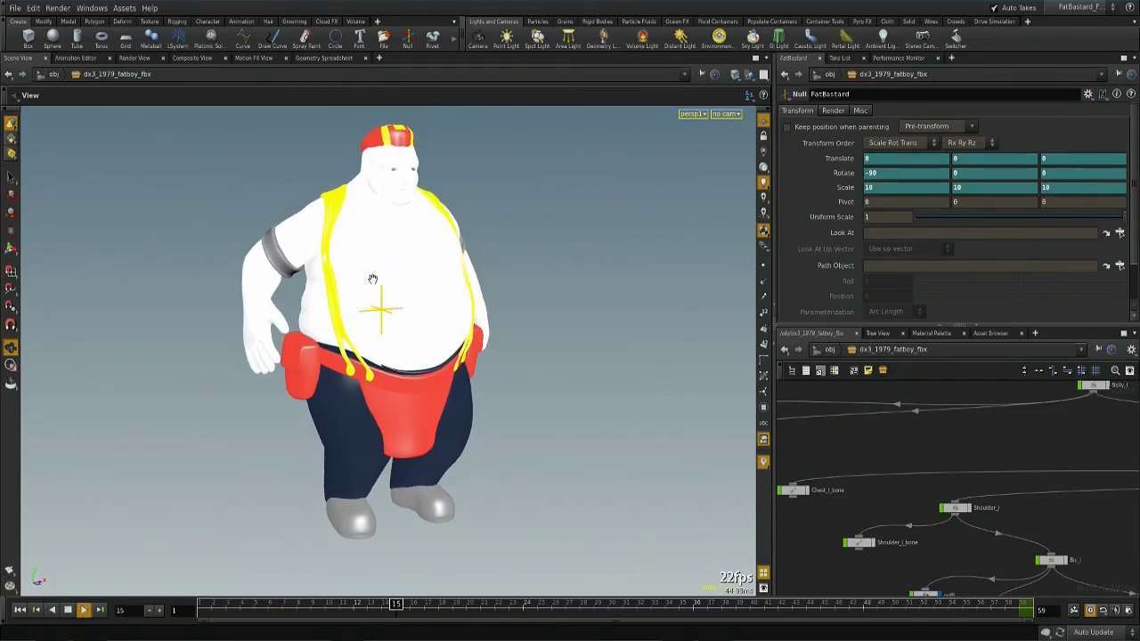